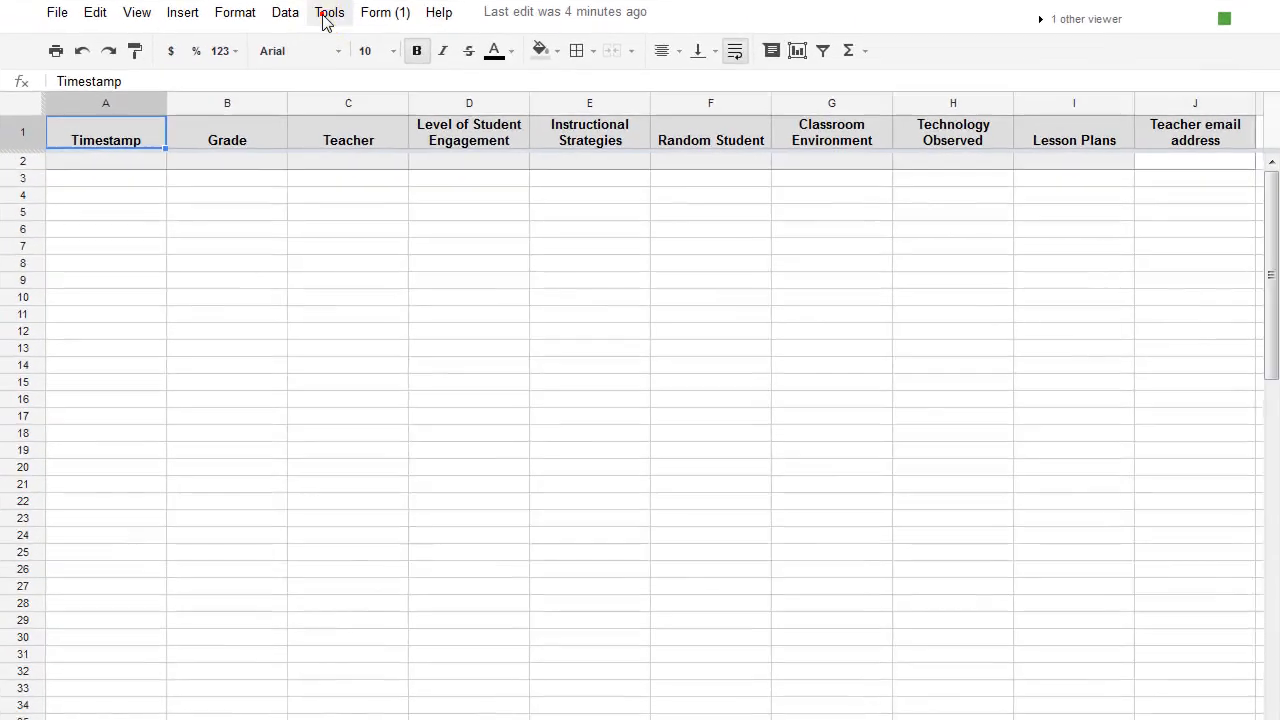
# Search the script gallery for FormEmailer.
pyautogui.click(419, 106)
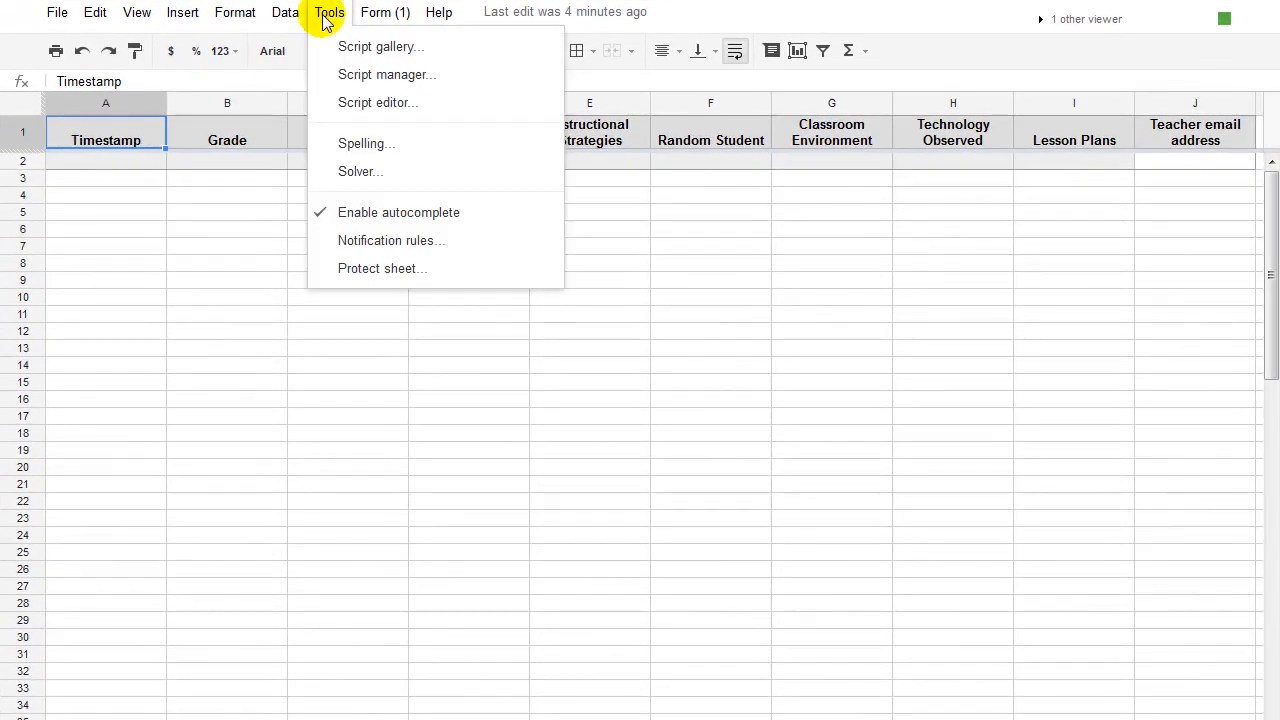
pyautogui.click(366, 50)
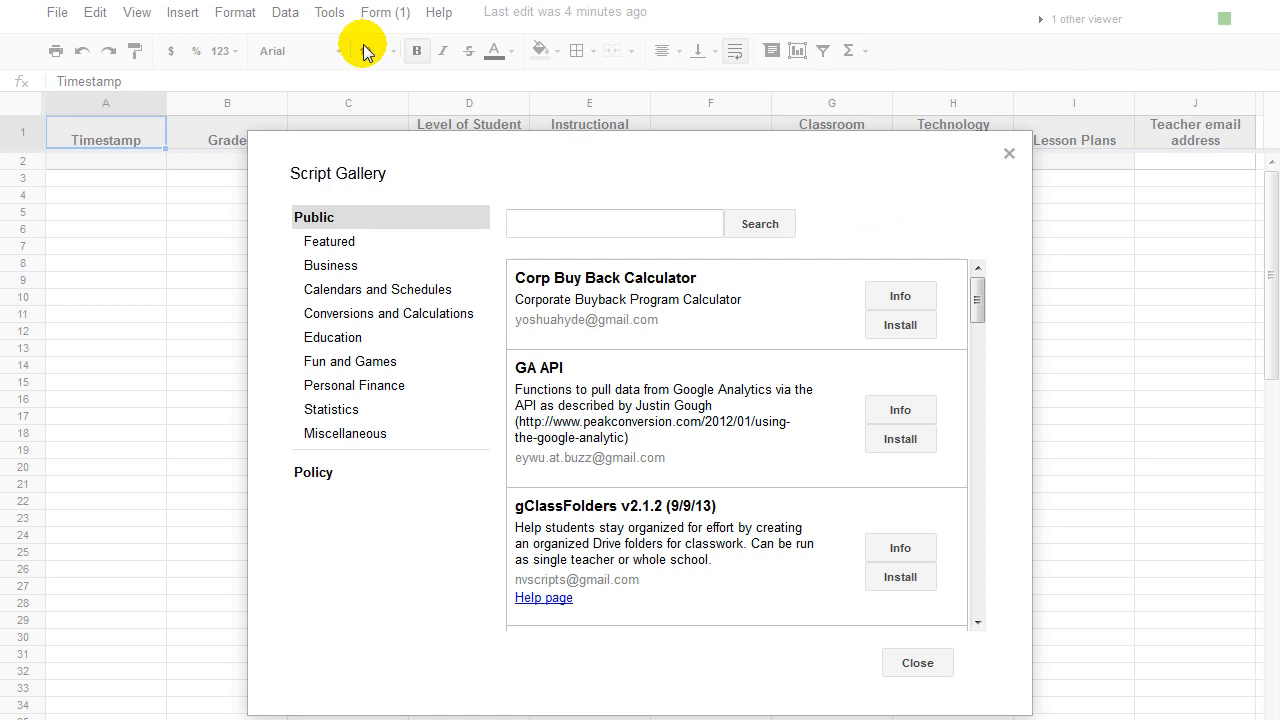
pyautogui.click(534, 221)
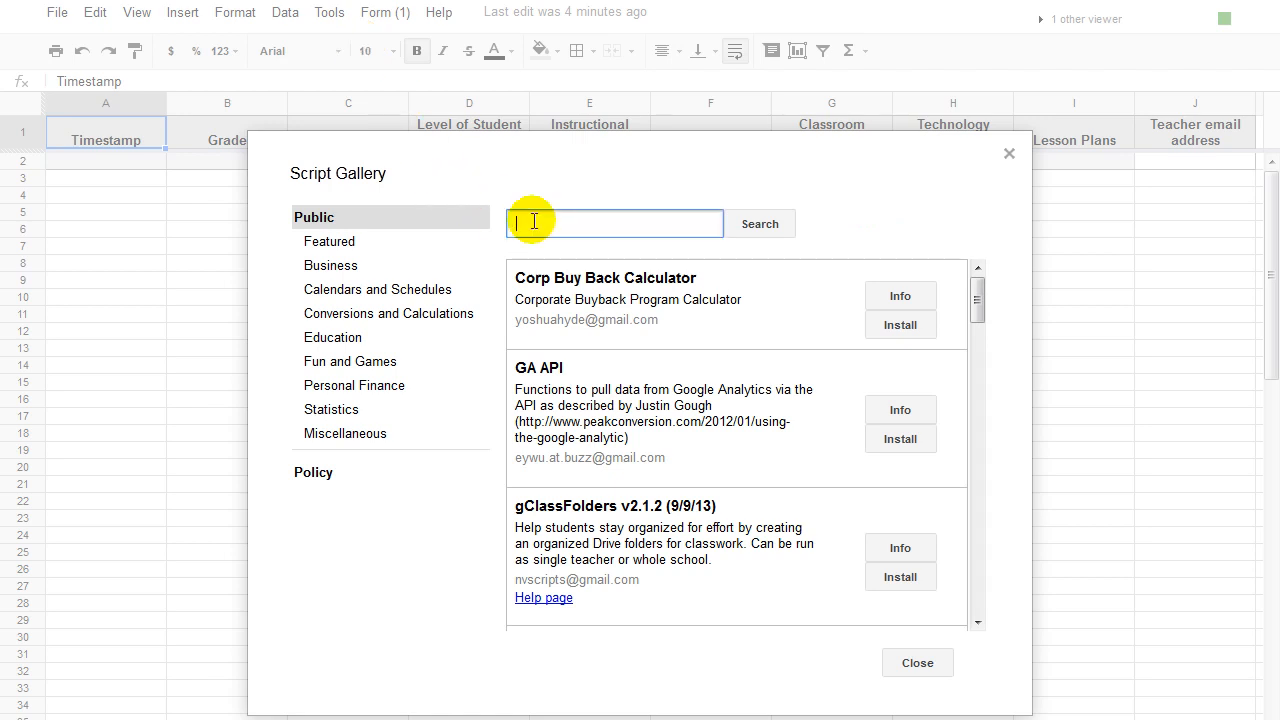
pyautogui.write('FormEmailer')
pyautogui.click(760, 224)
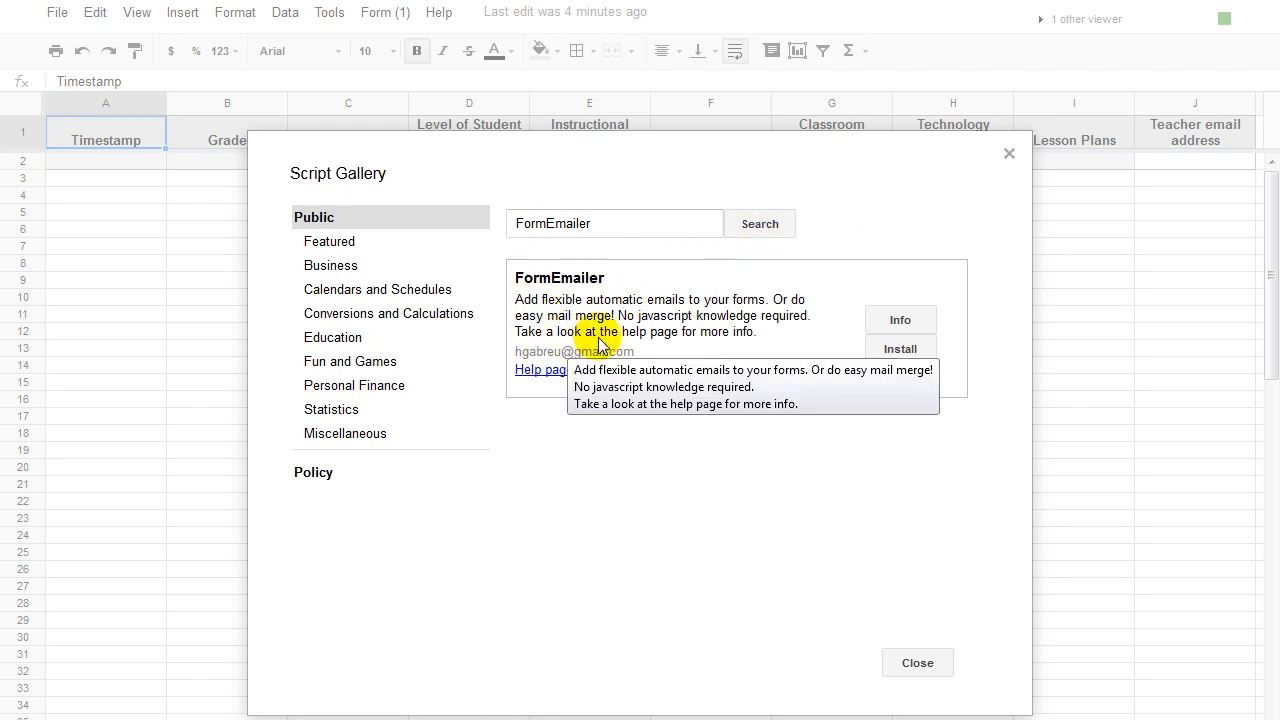
# Install FormEmailer, grant its requested permissions, and close the gallery.
pyautogui.click(897, 350)
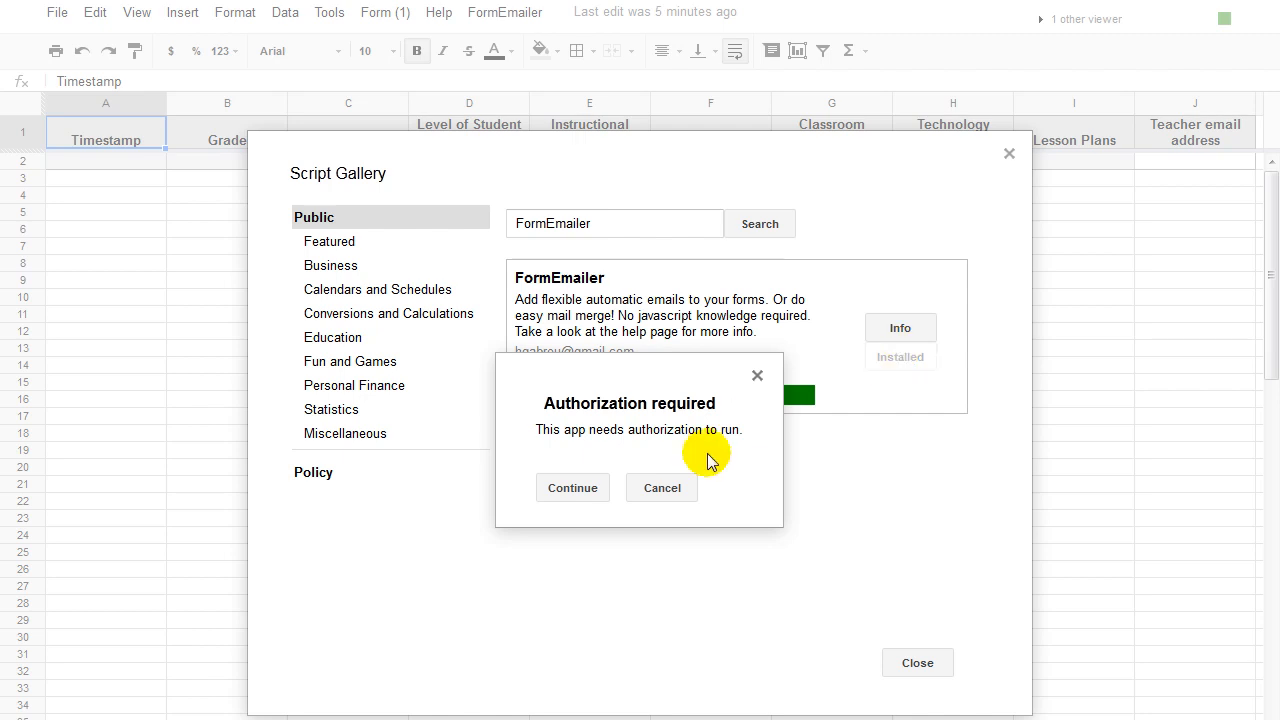
pyautogui.click(562, 488)
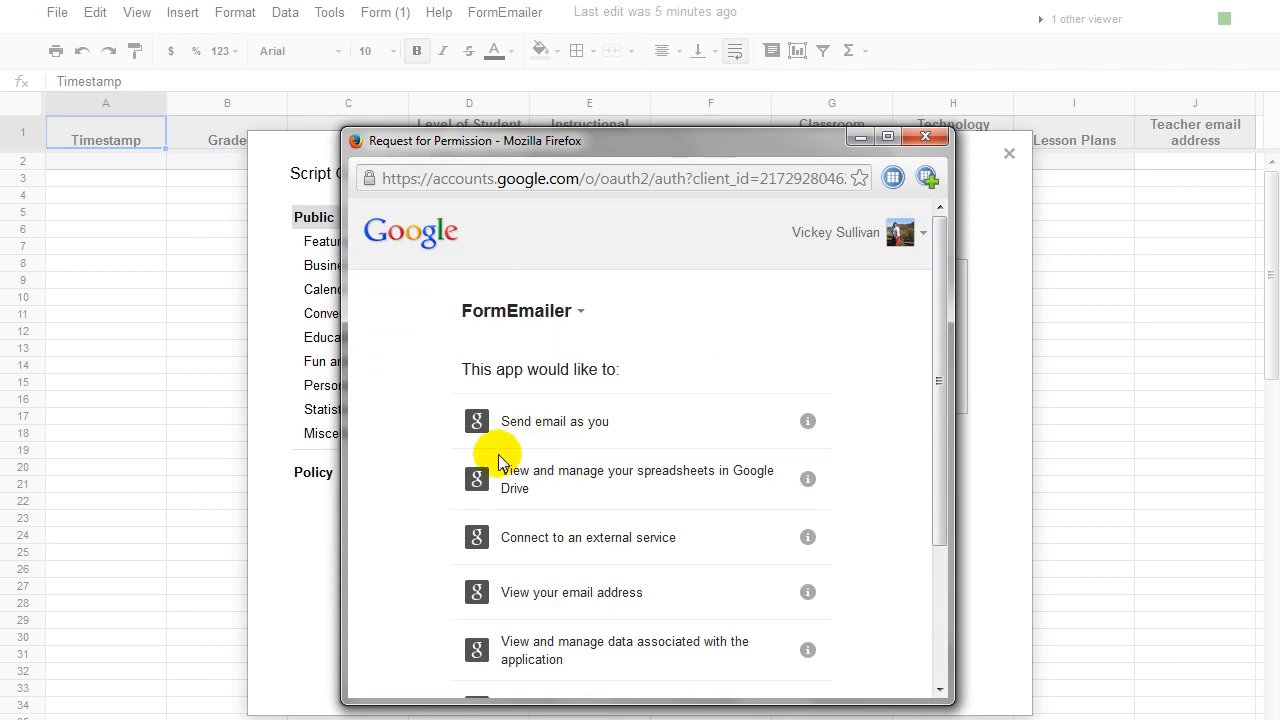
pyautogui.moveTo(940, 223); pyautogui.dragTo(906, 500)
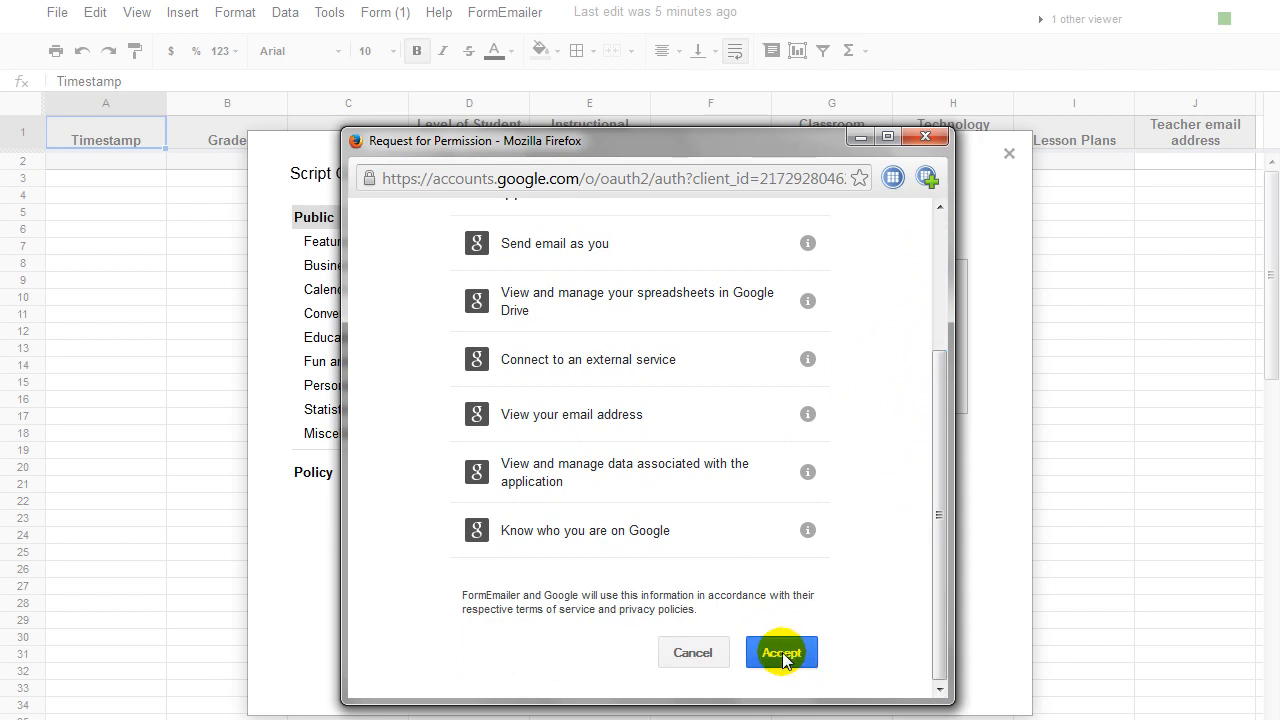
pyautogui.click(782, 655)
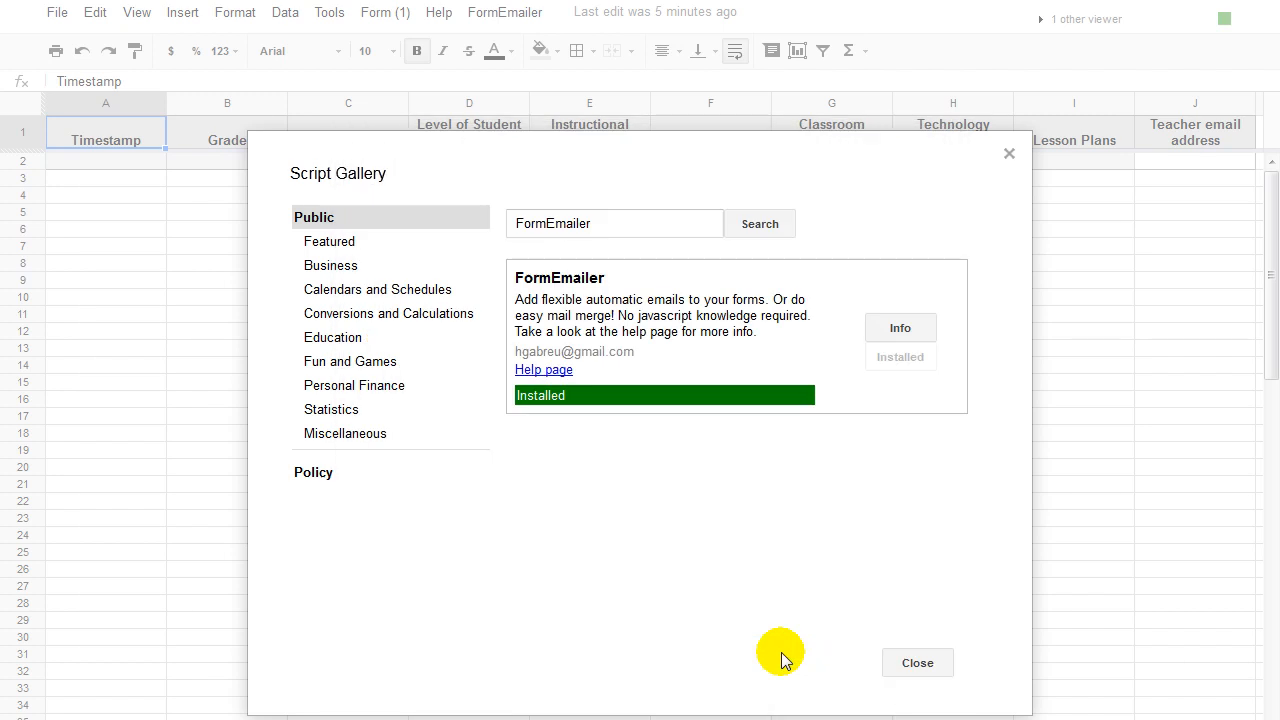
pyautogui.click(918, 663)
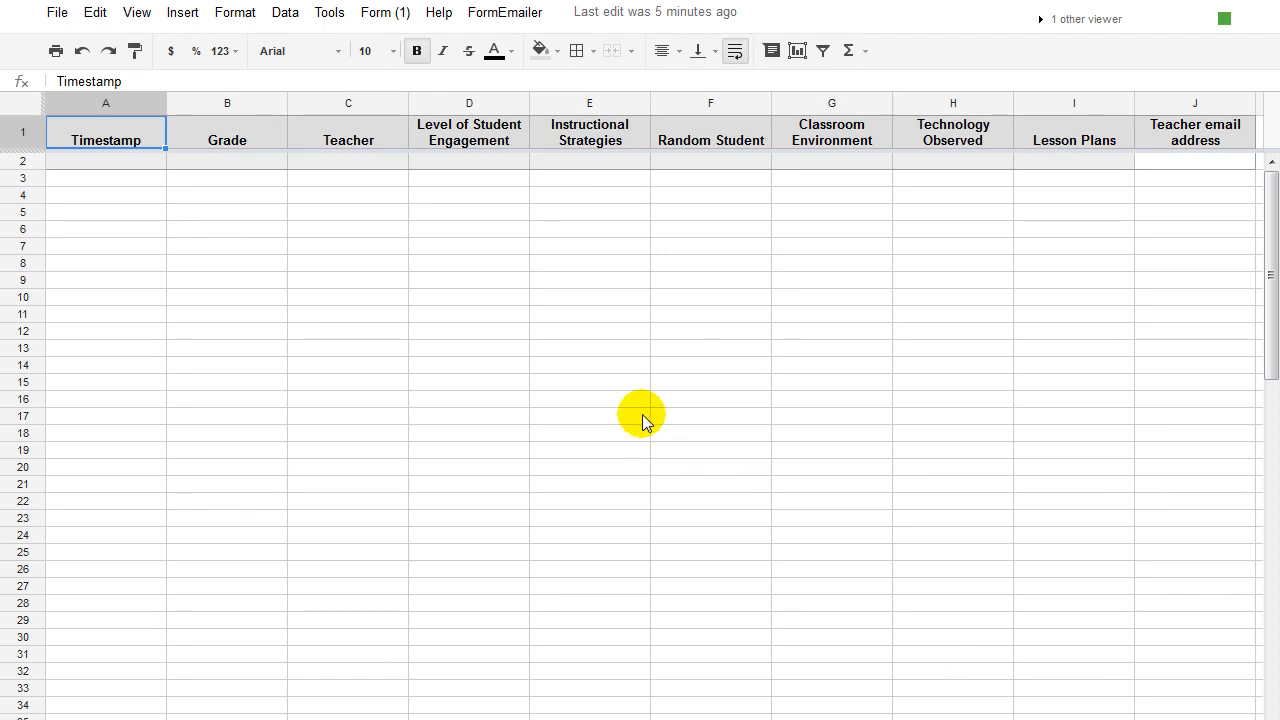
# Run FormEmailer setup in English (United States) with Sheet1 as the form answers sheet.
pyautogui.click(507, 13)
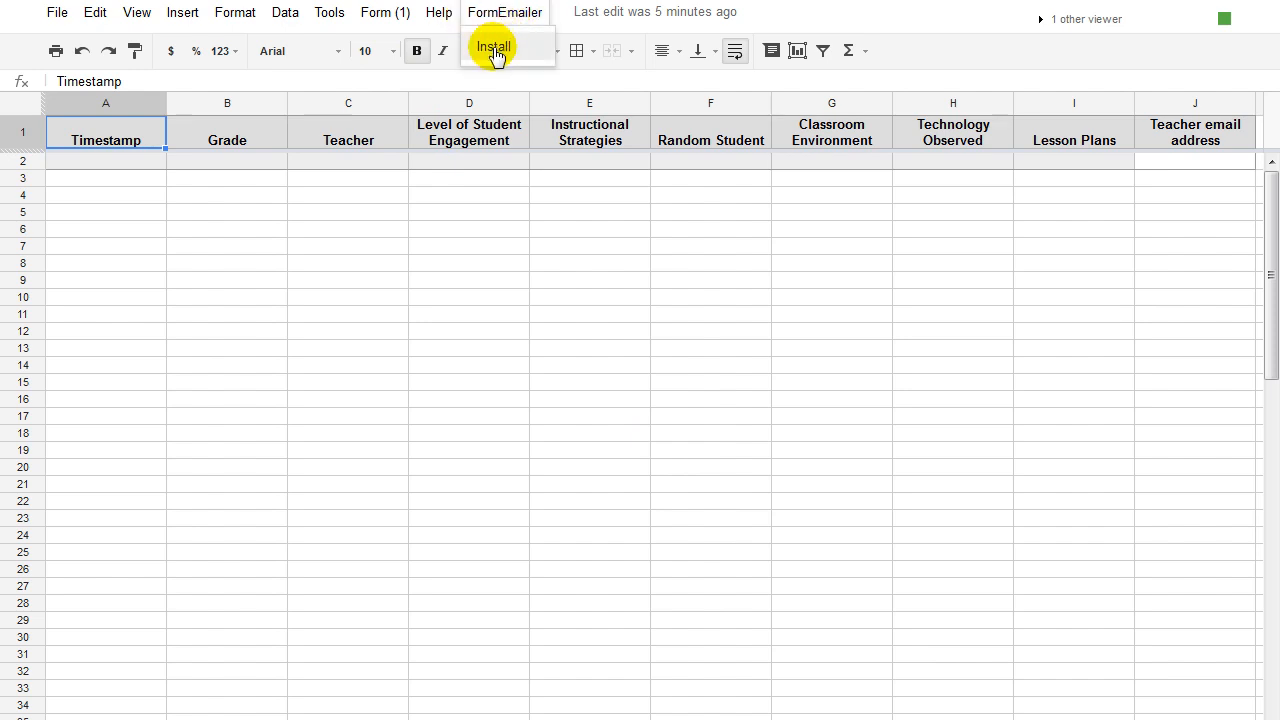
pyautogui.click(493, 48)
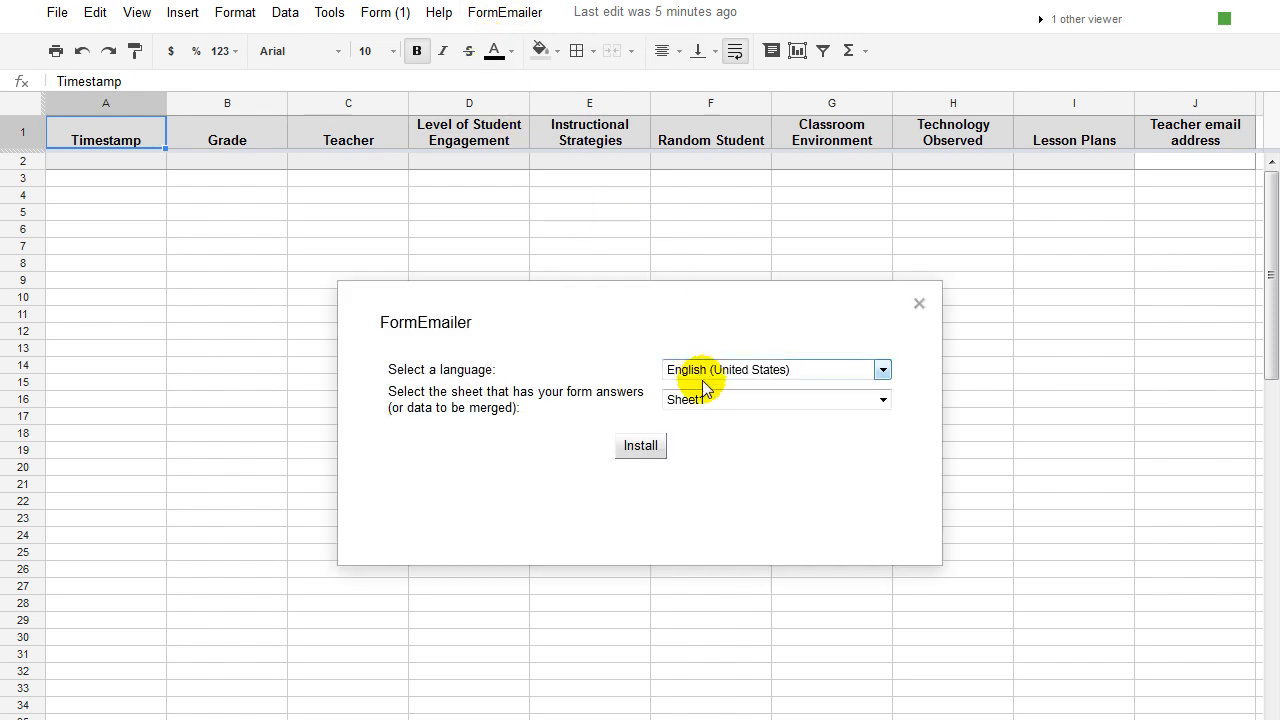
pyautogui.click(883, 399)
pyautogui.click(883, 399)
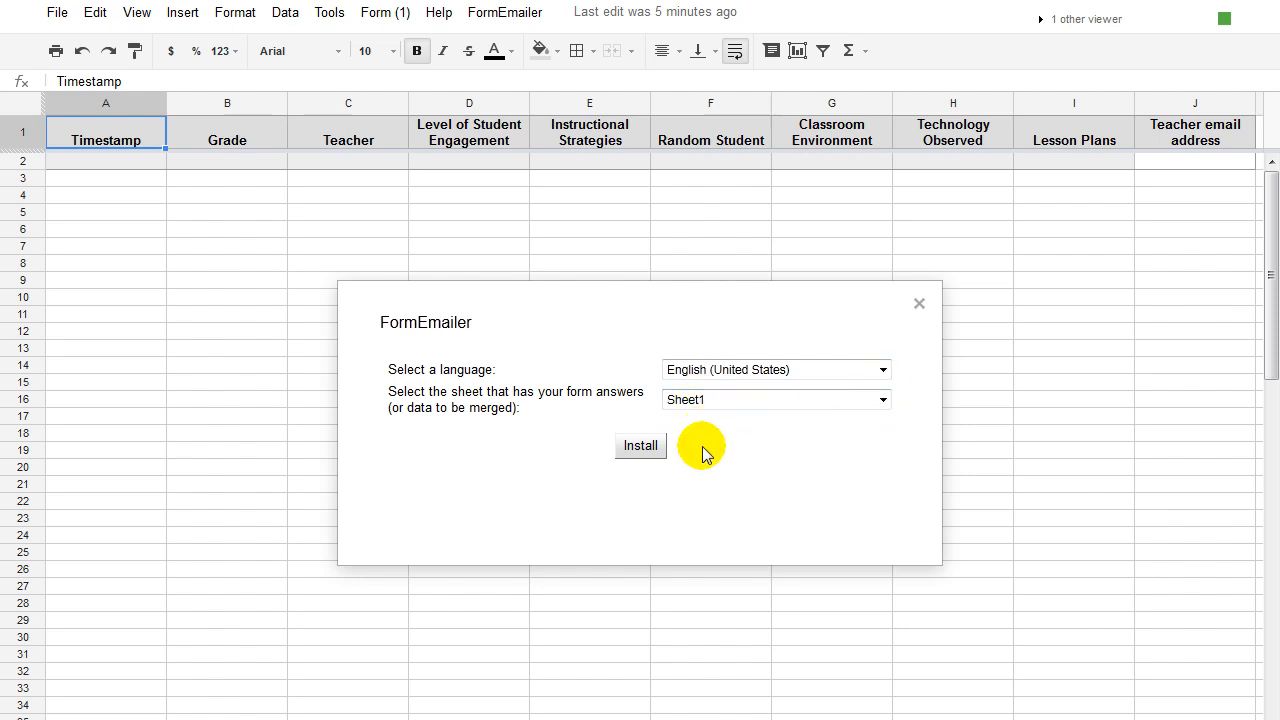
pyautogui.click(624, 455)
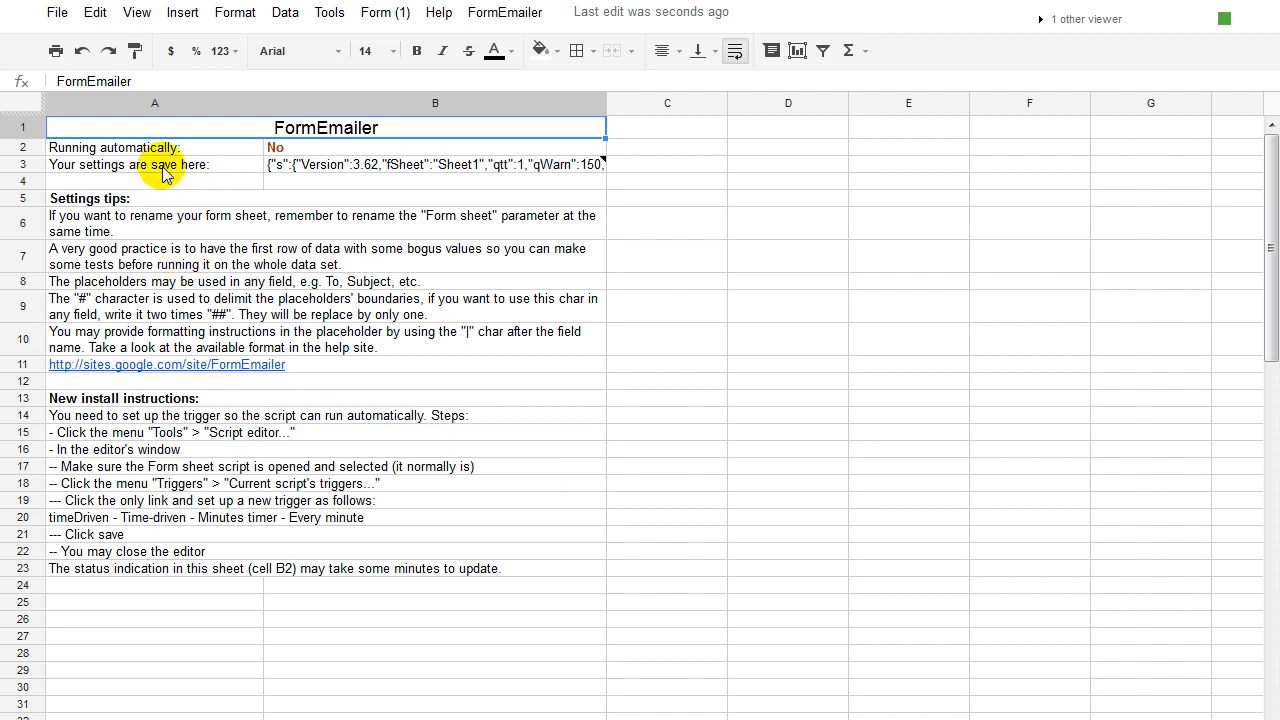
pyautogui.click(278, 150)
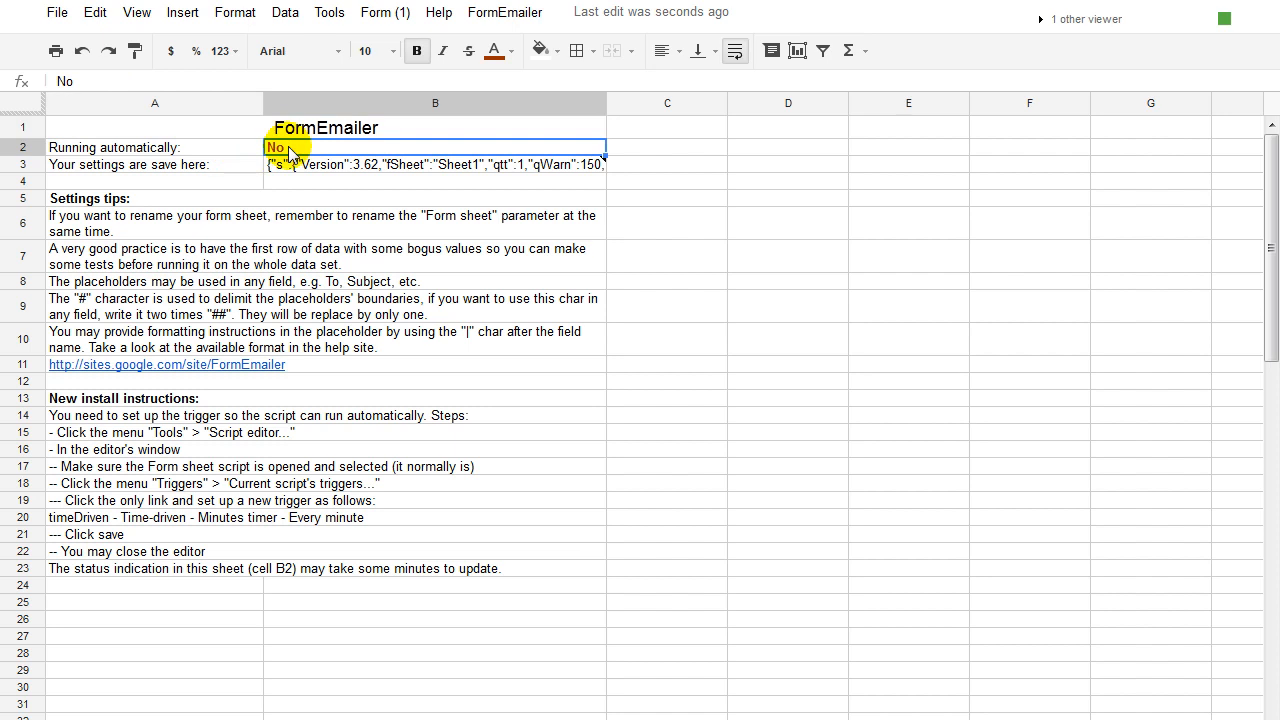
pyautogui.write('Yes')
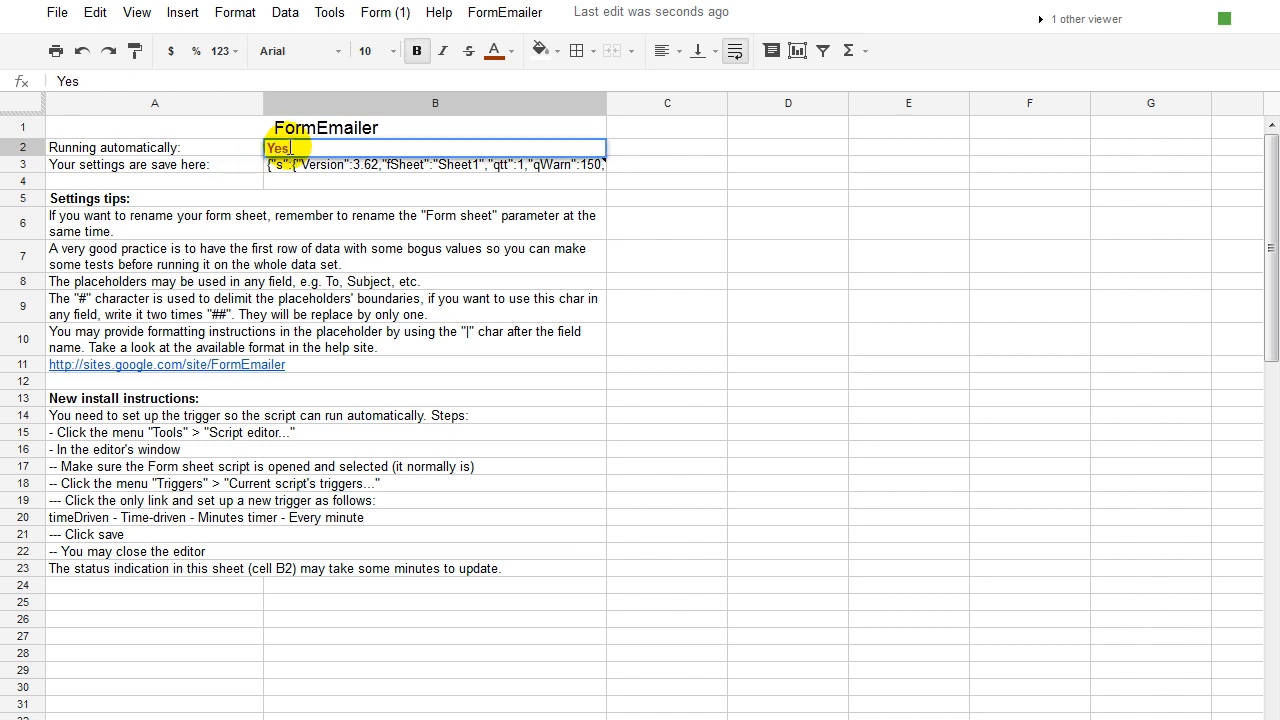
pyautogui.press('Return')
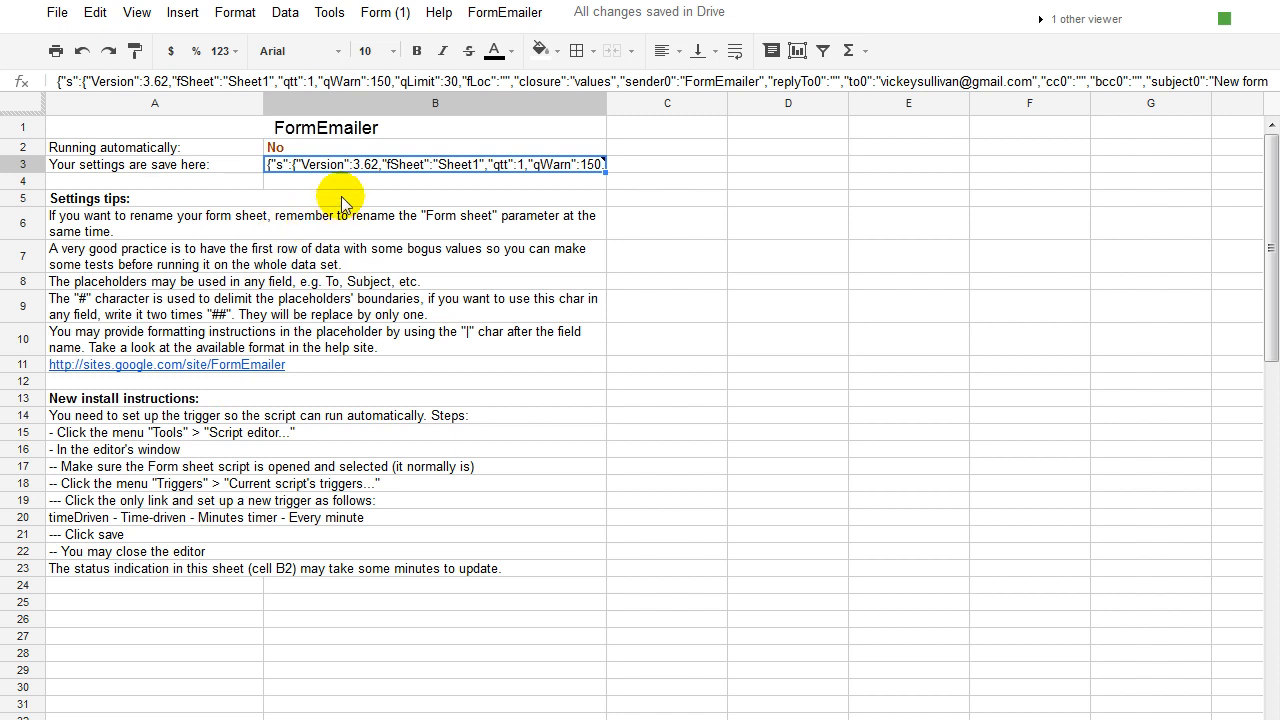
# Open the script editor's current project triggers list.
pyautogui.click(330, 13)
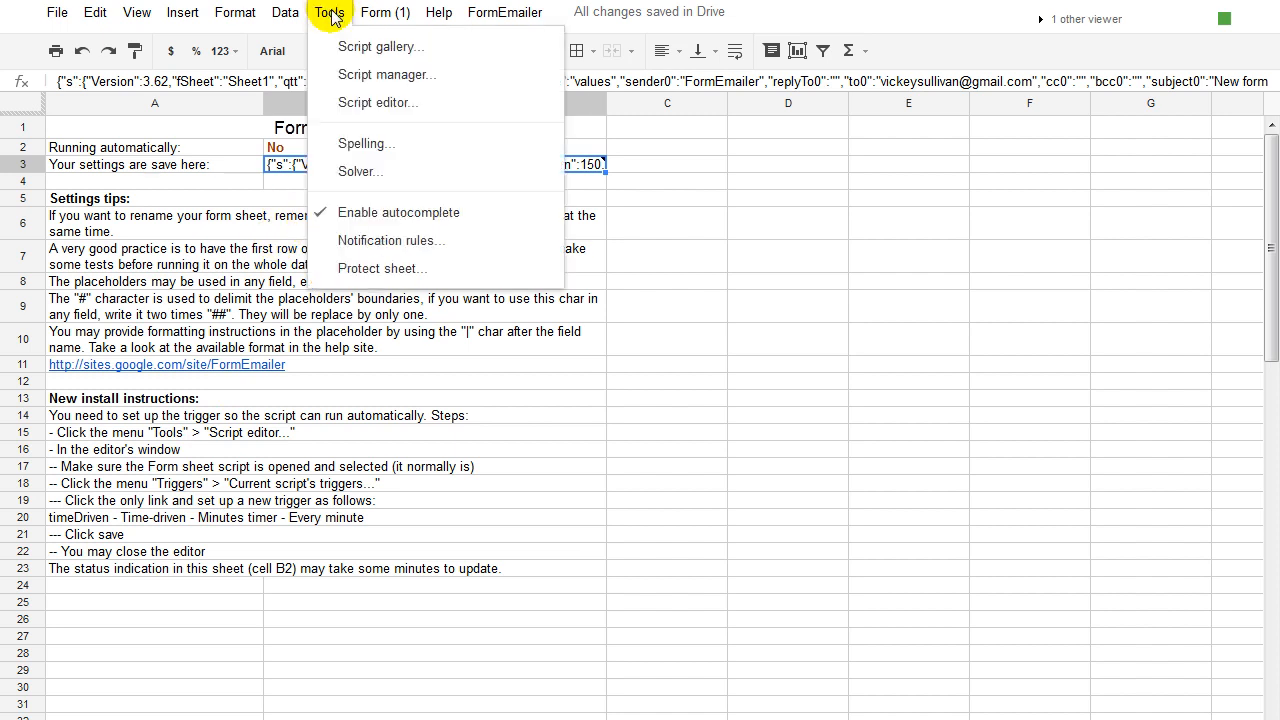
pyautogui.click(371, 100)
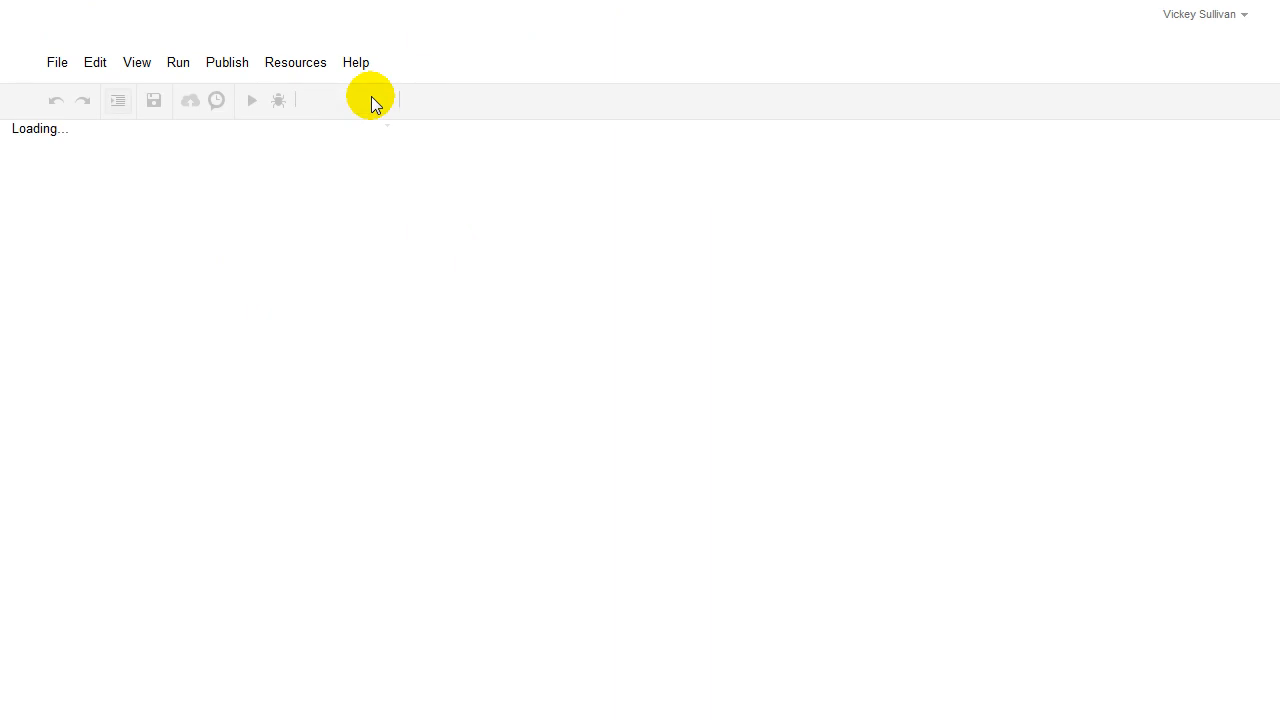
pyautogui.click(296, 64)
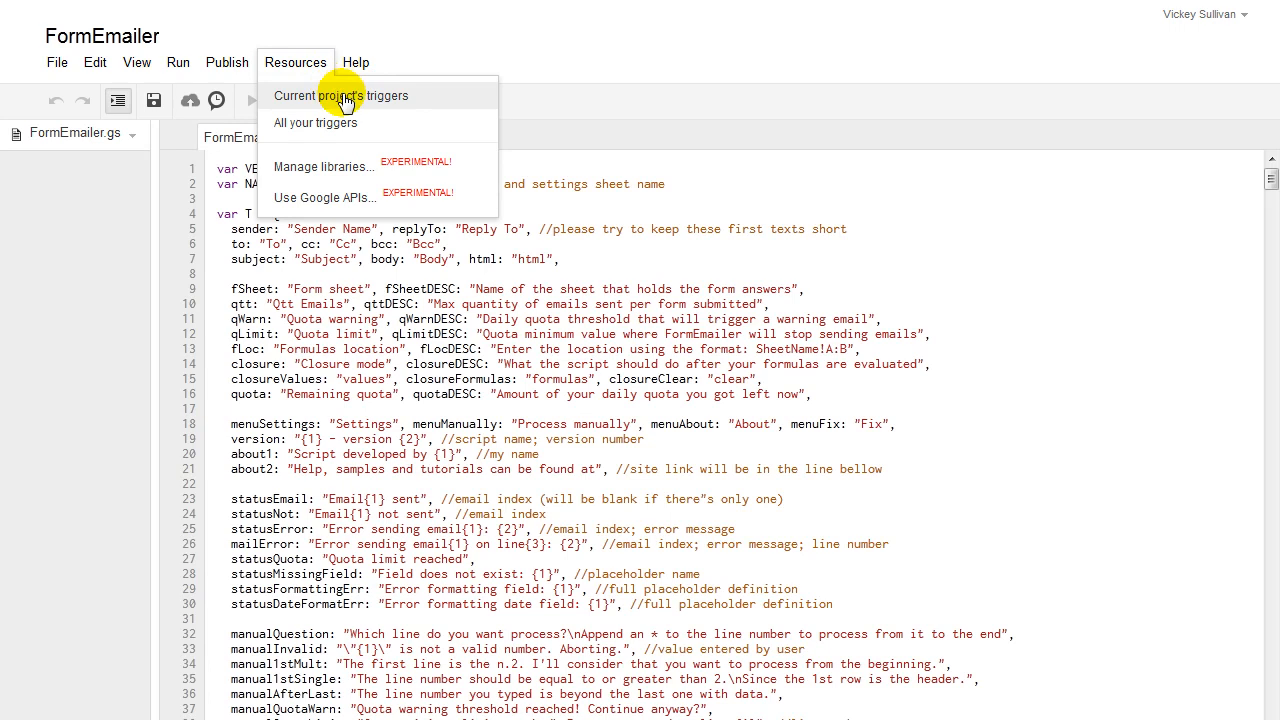
pyautogui.click(342, 96)
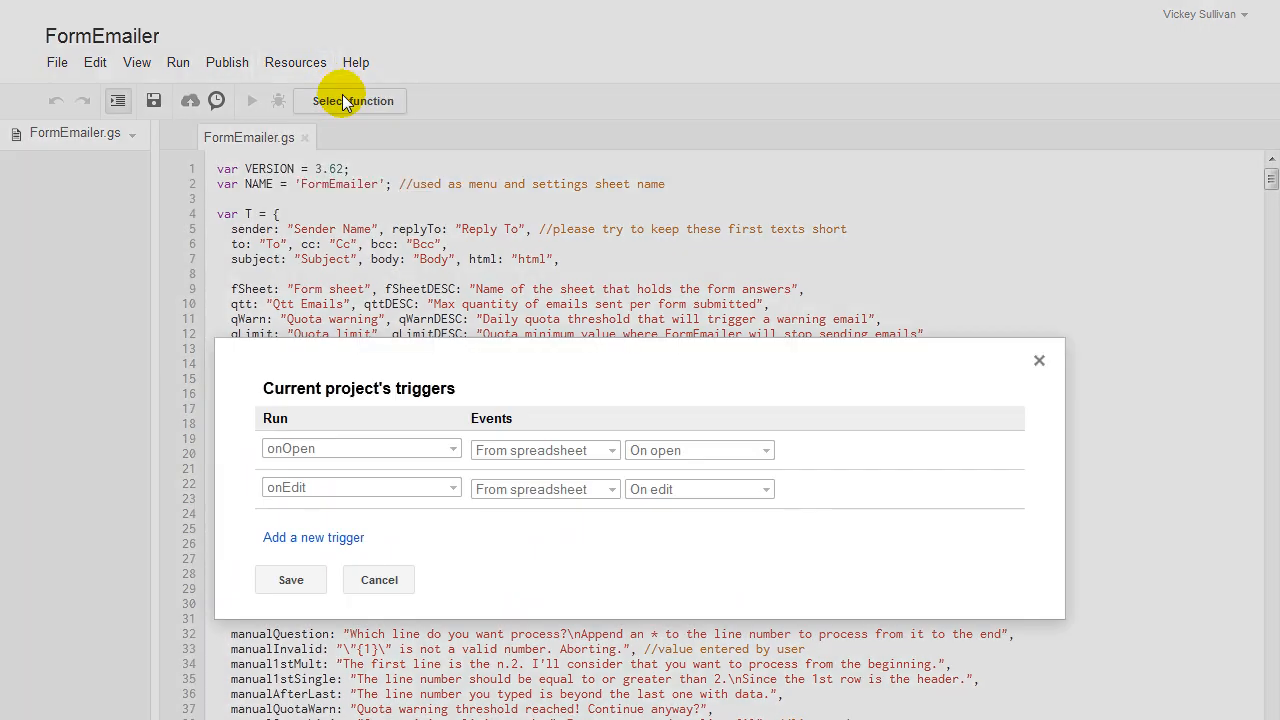
# Save a timeDriven trigger set to Time-driven, Minutes timer, every minute.
pyautogui.click(293, 537)
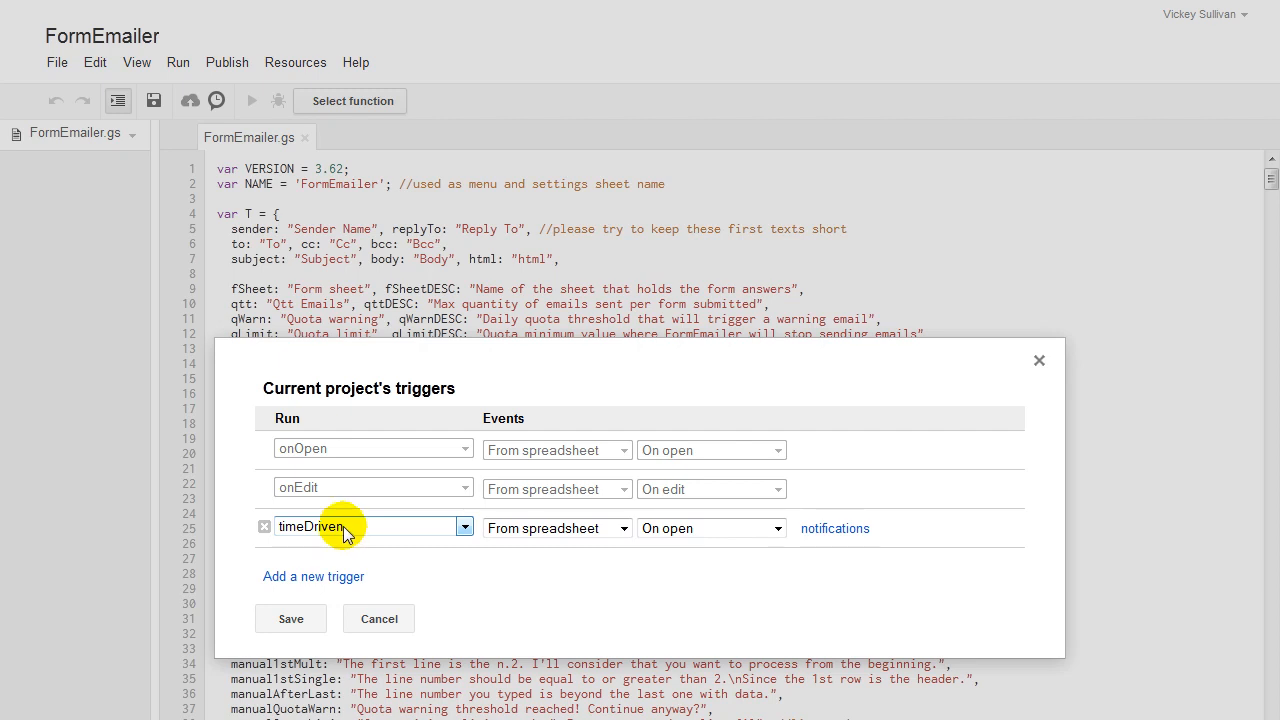
pyautogui.click(624, 530)
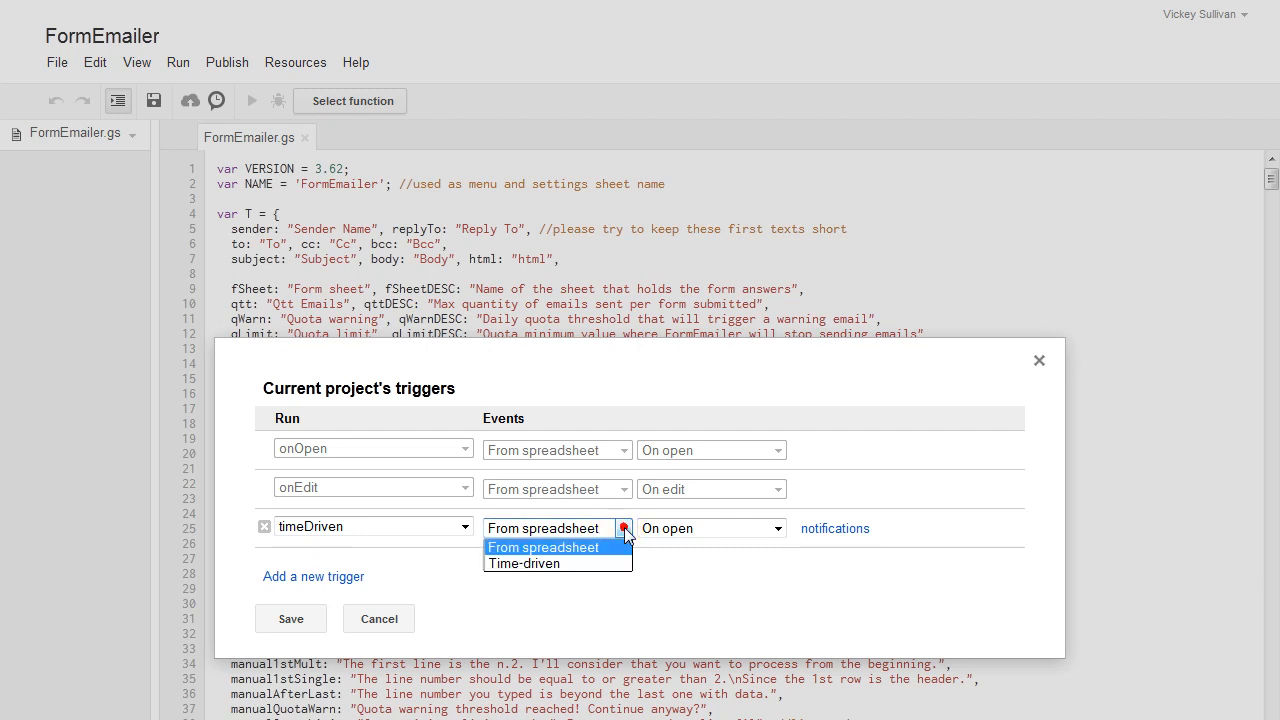
pyautogui.click(533, 563)
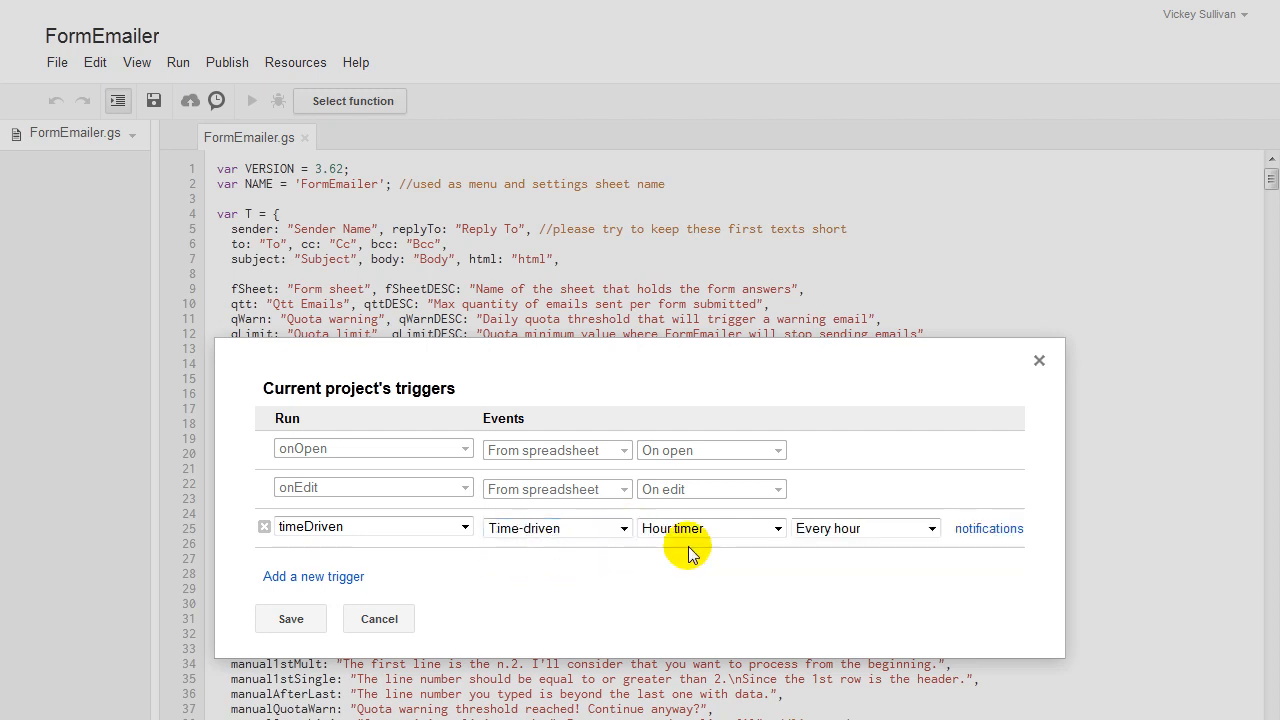
pyautogui.click(778, 529)
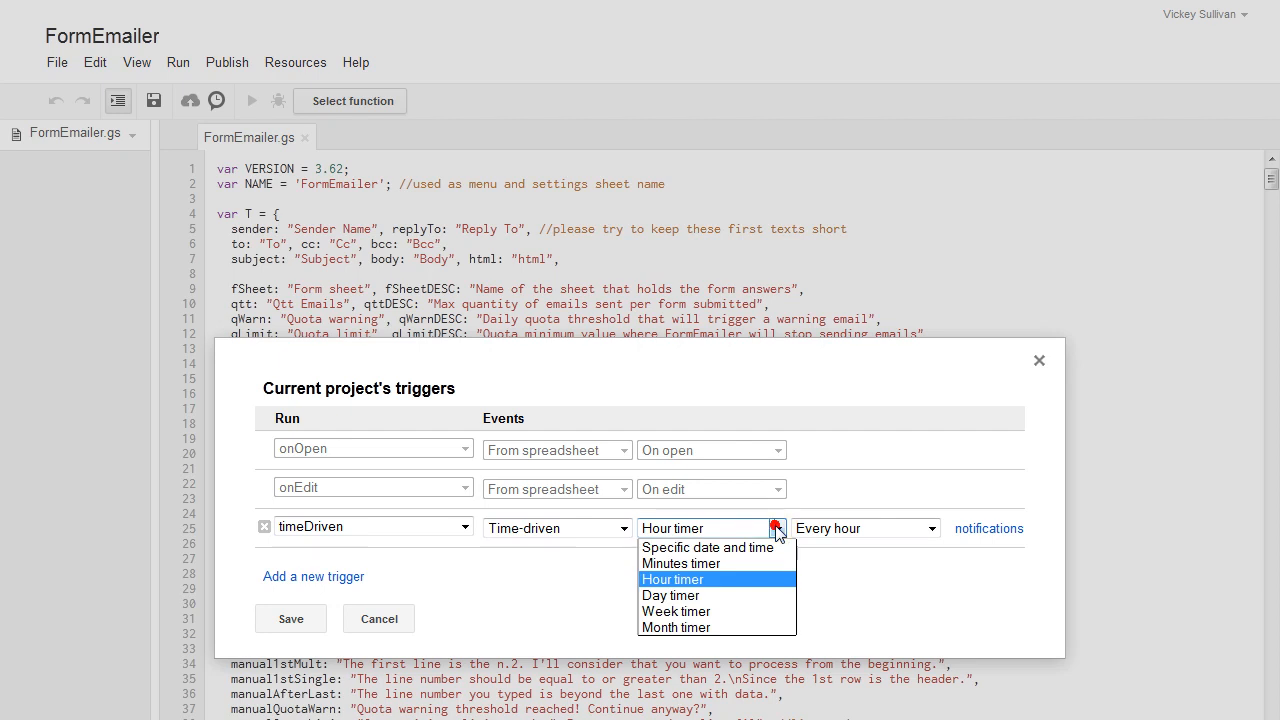
pyautogui.click(727, 564)
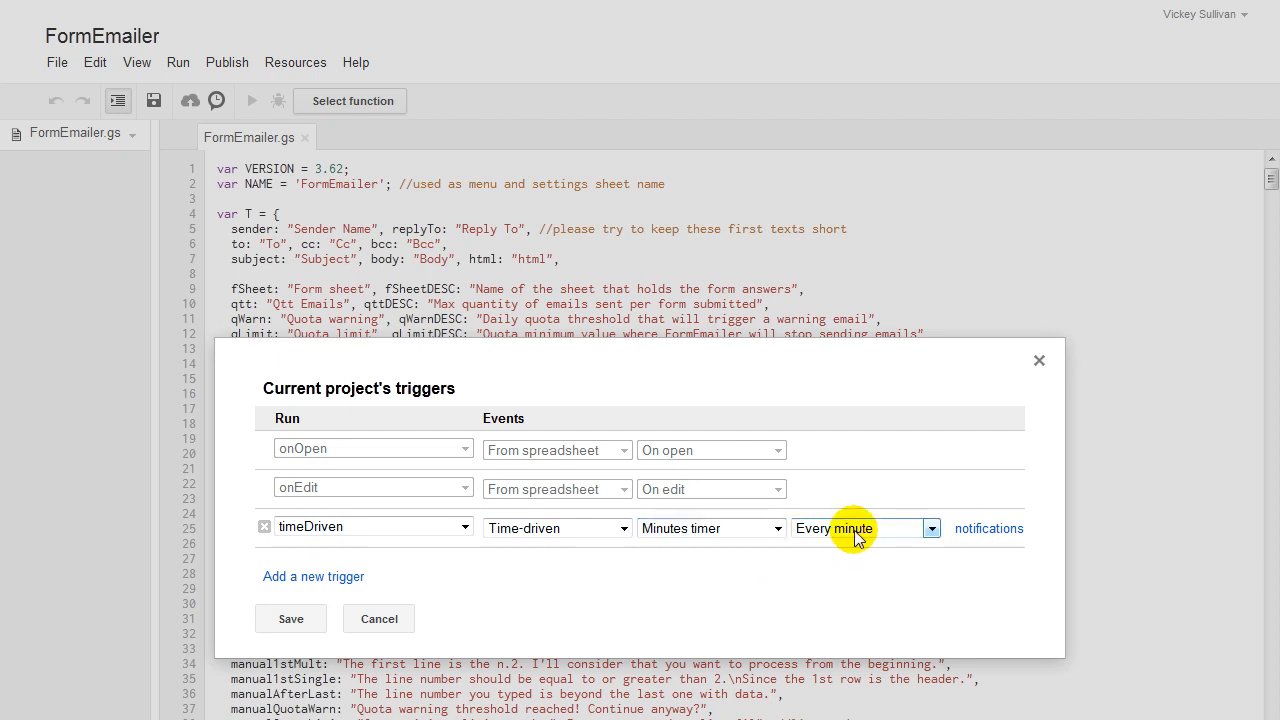
pyautogui.click(281, 619)
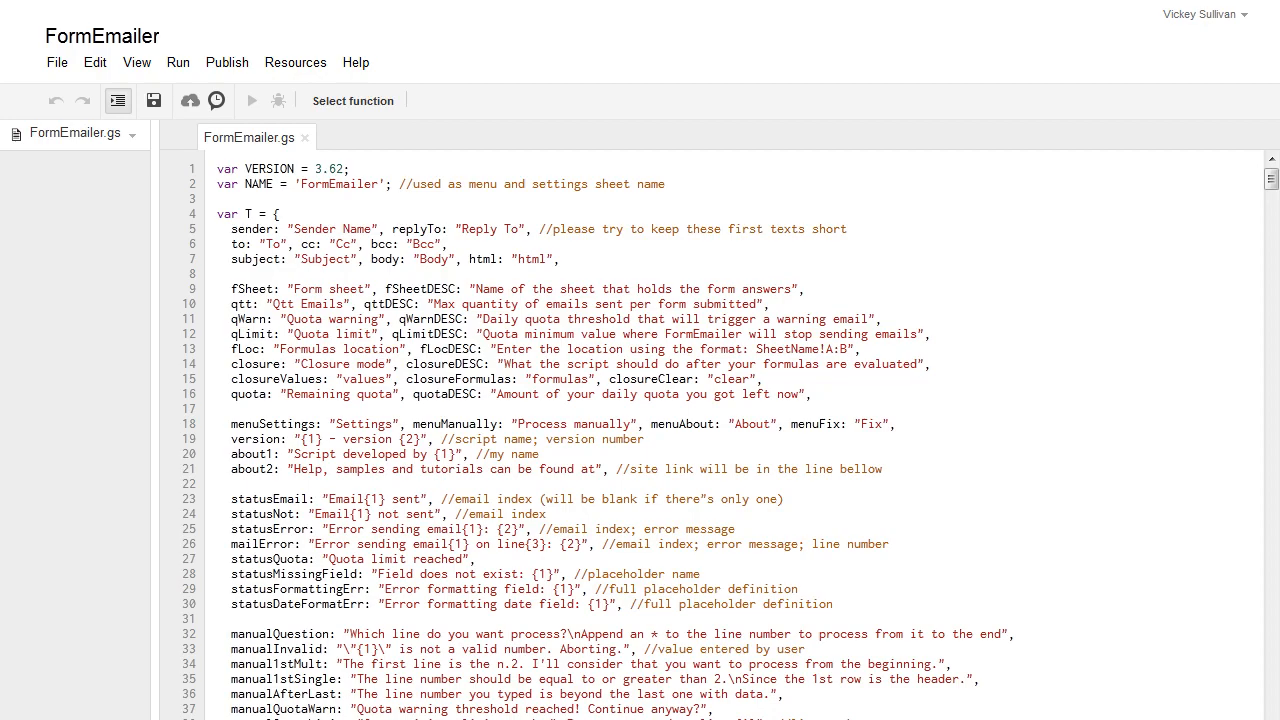
# Return to the FormEmailer spreadsheet and show the form responses sheet.
pyautogui.click(380, 2)
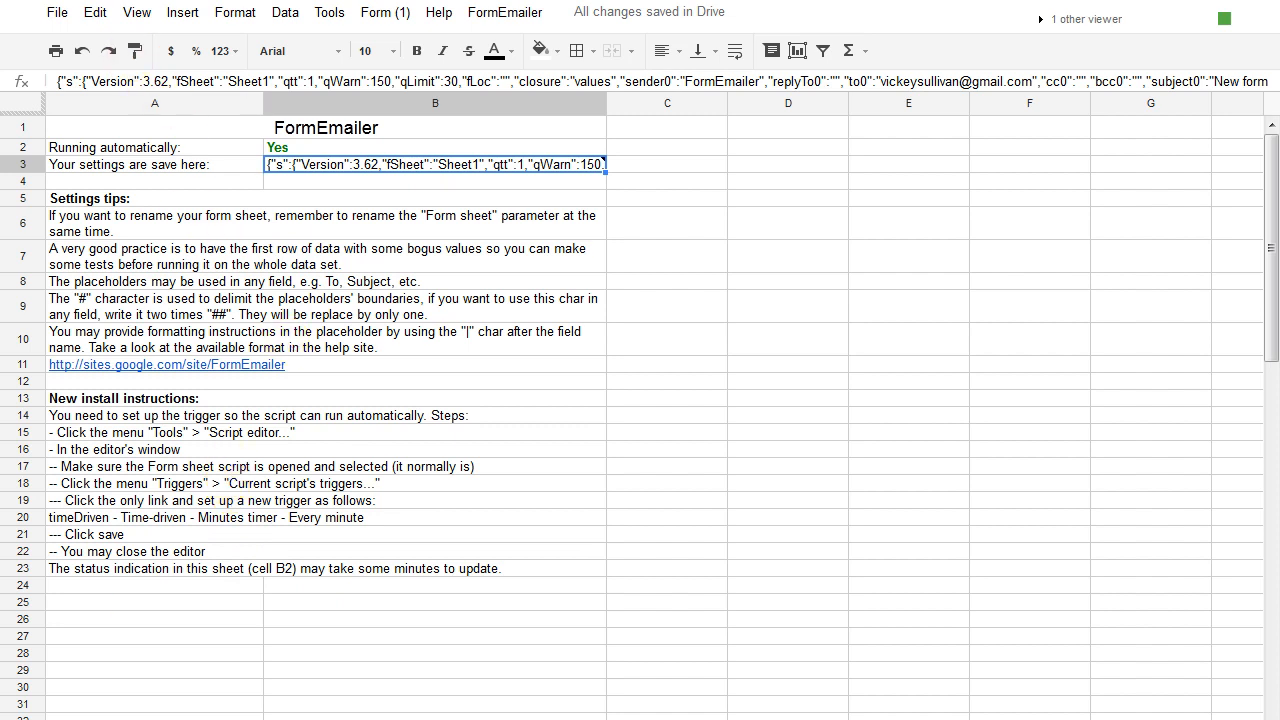
pyautogui.click(95, 718)
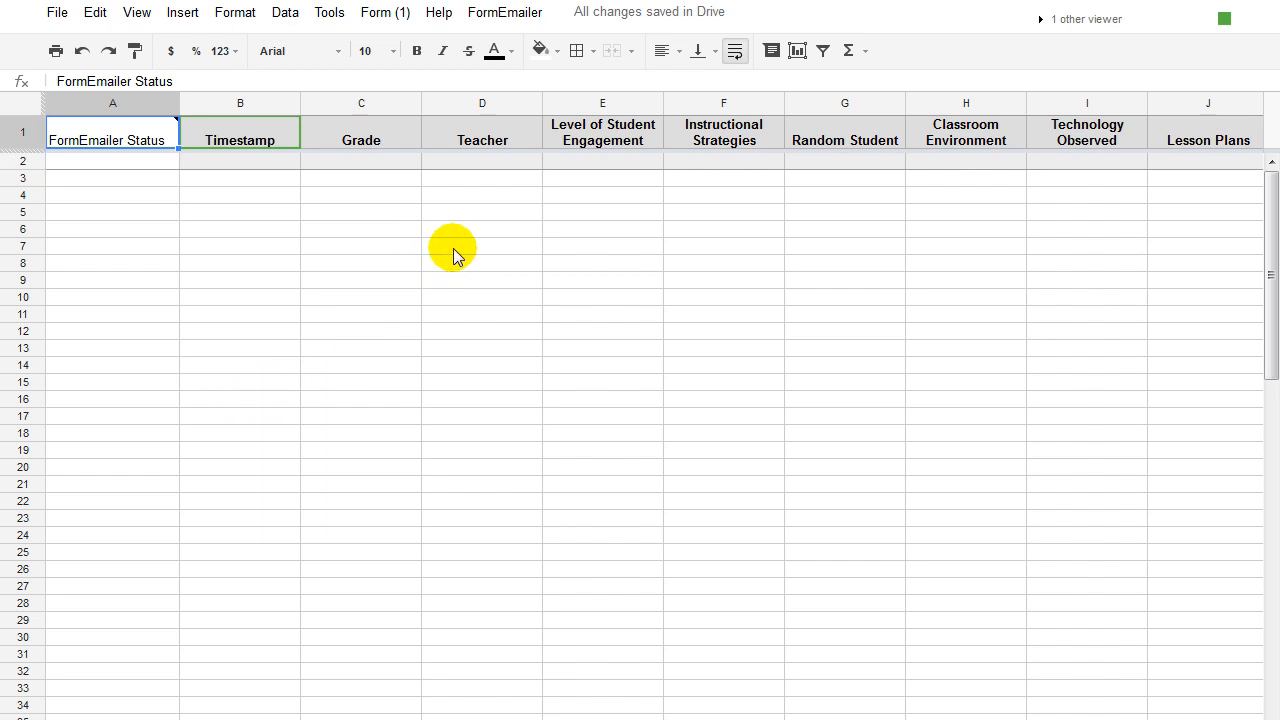
# In FormEmailer Settings, turn off HTML and clear the default email body.
pyautogui.click(493, 14)
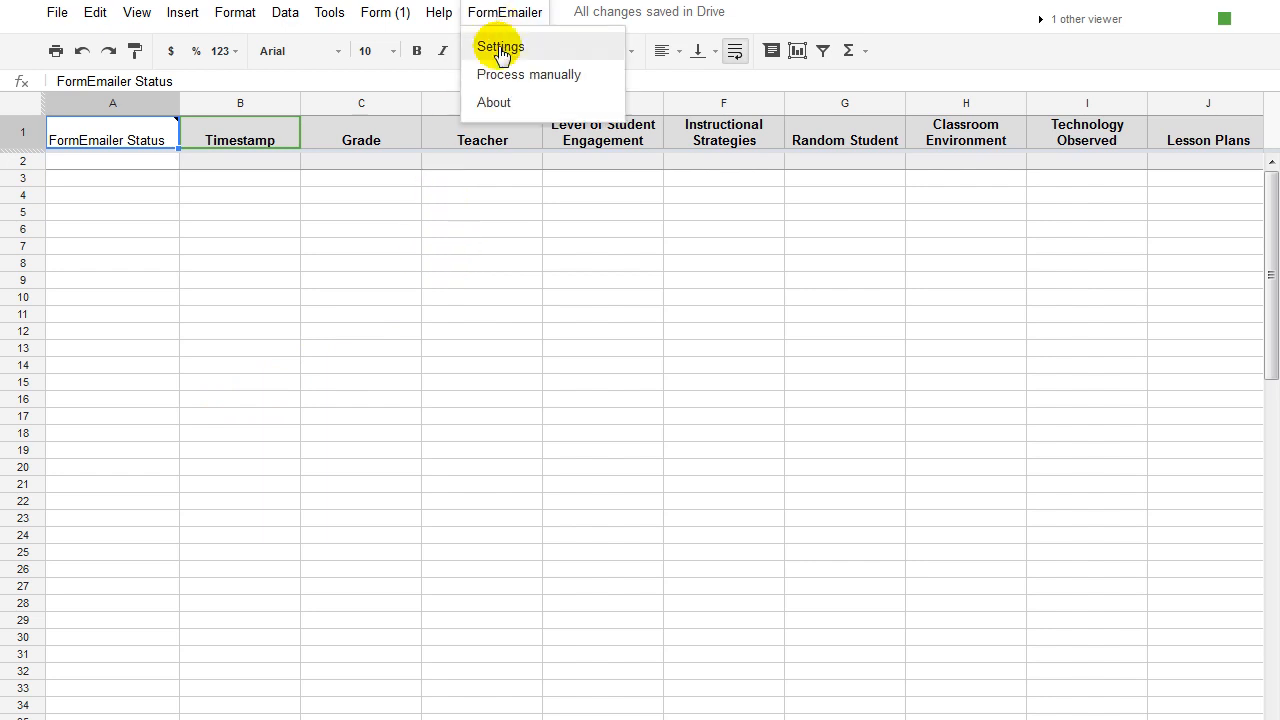
pyautogui.click(500, 48)
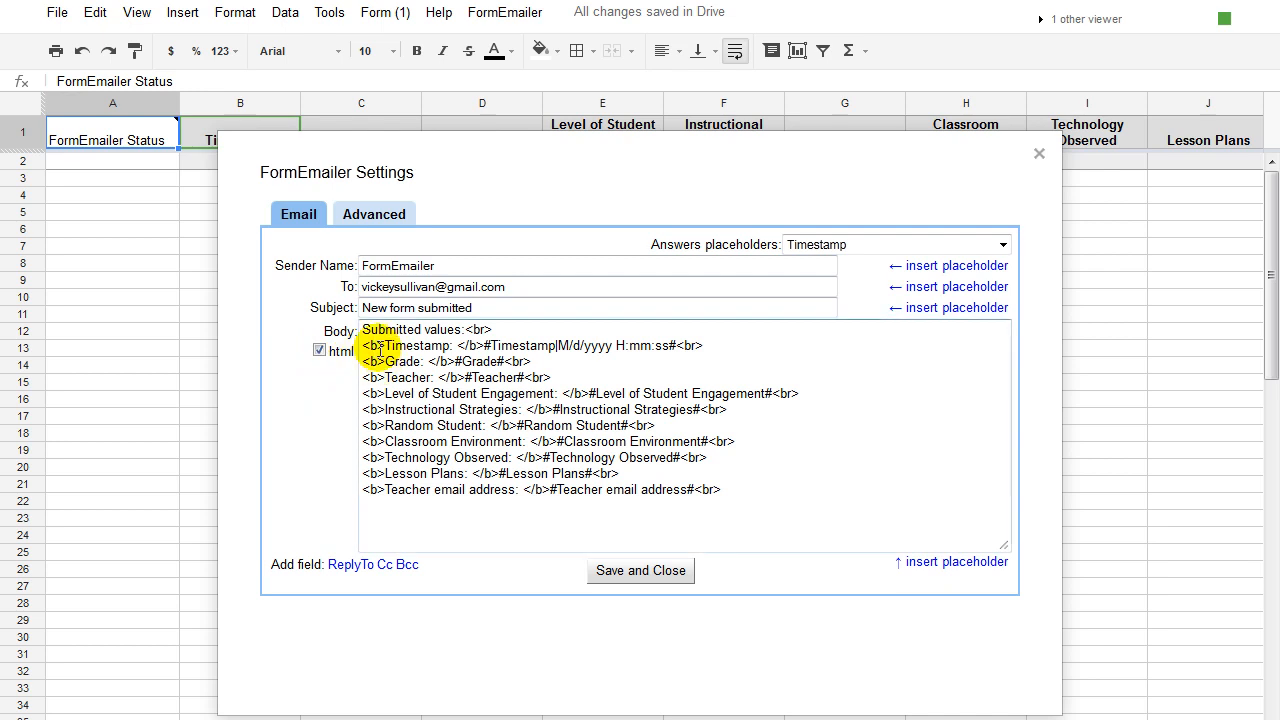
pyautogui.click(320, 350)
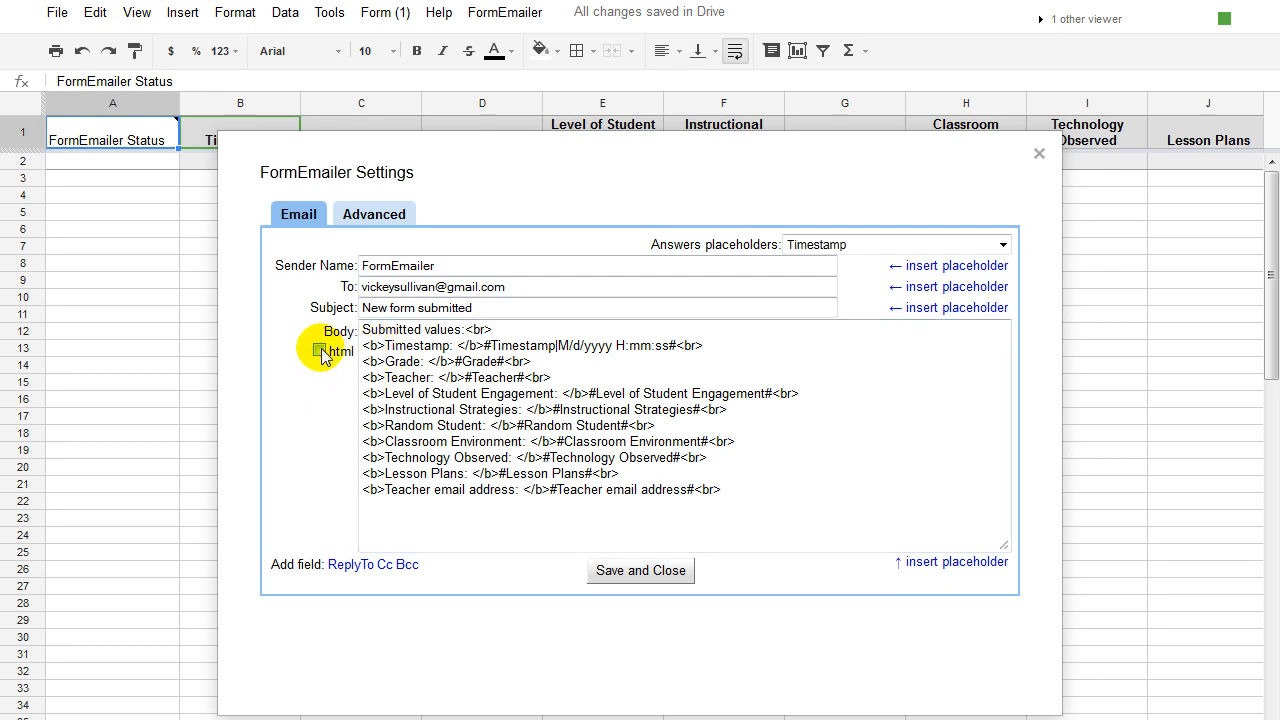
pyautogui.moveTo(734, 490); pyautogui.dragTo(356, 325)
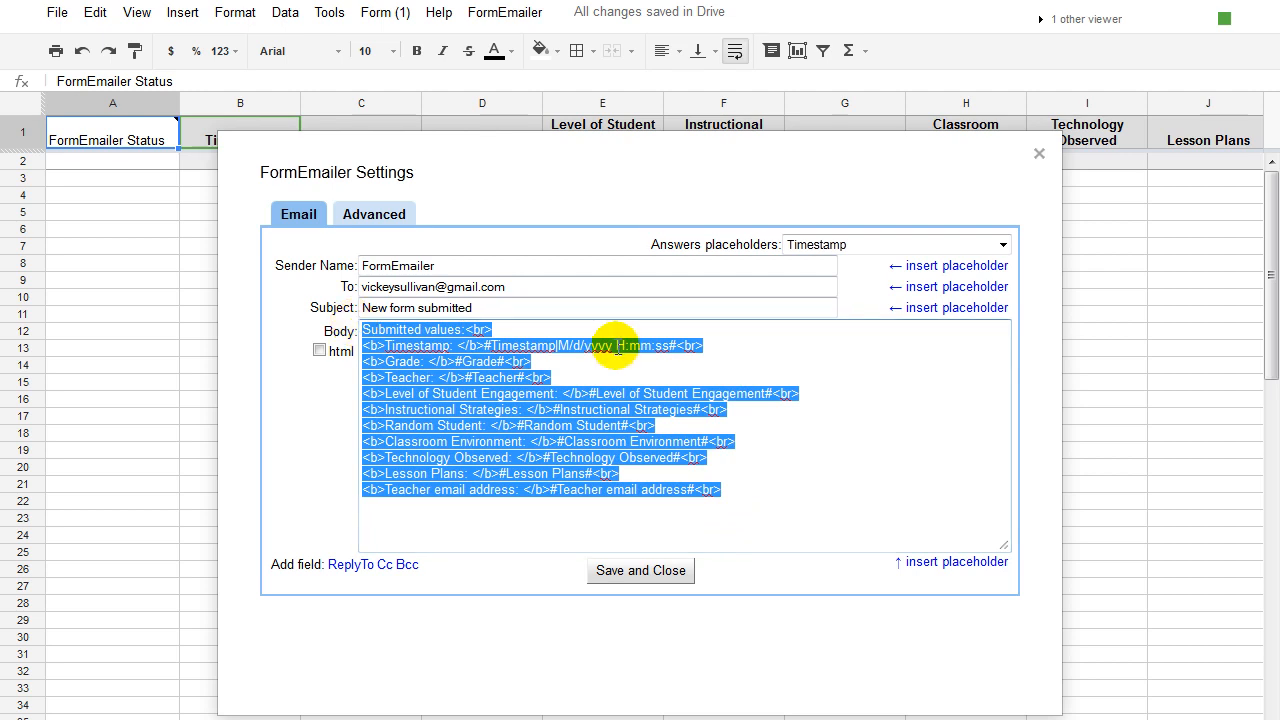
pyautogui.press('BackSpace')
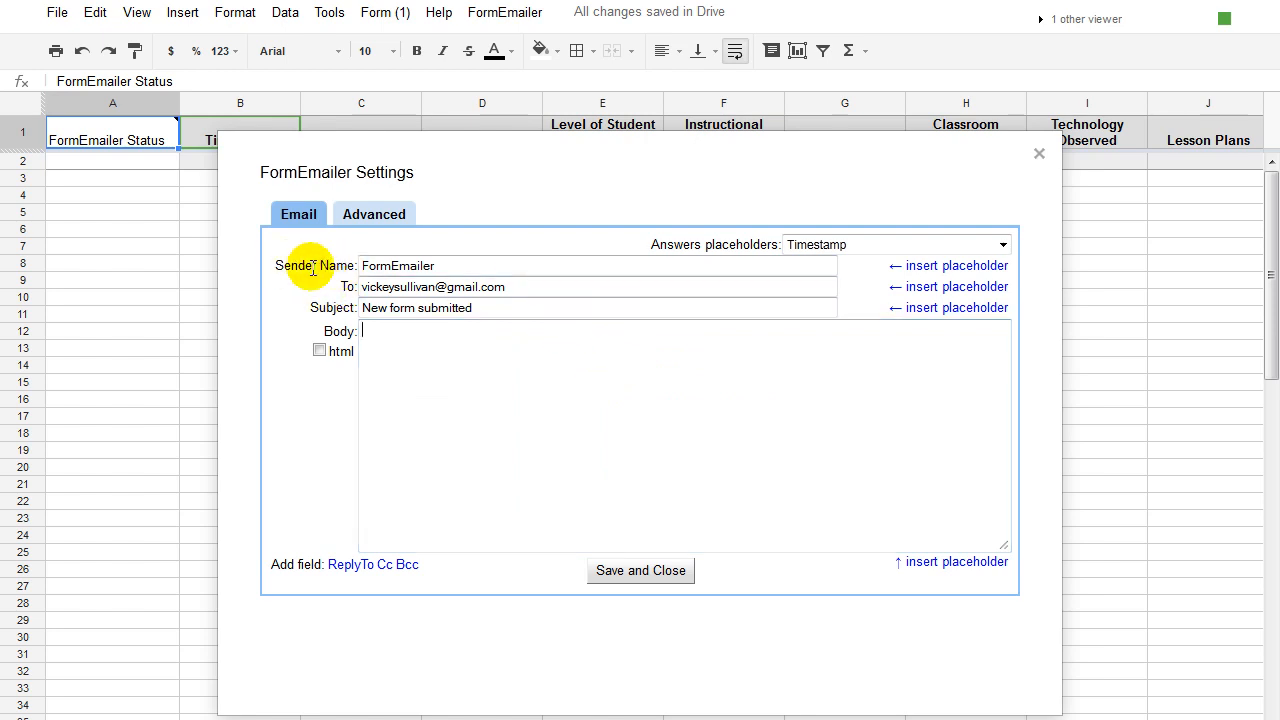
# Replace the Sender Name with the sender's e-mail address and select the To address.
pyautogui.moveTo(457, 265); pyautogui.dragTo(347, 268)
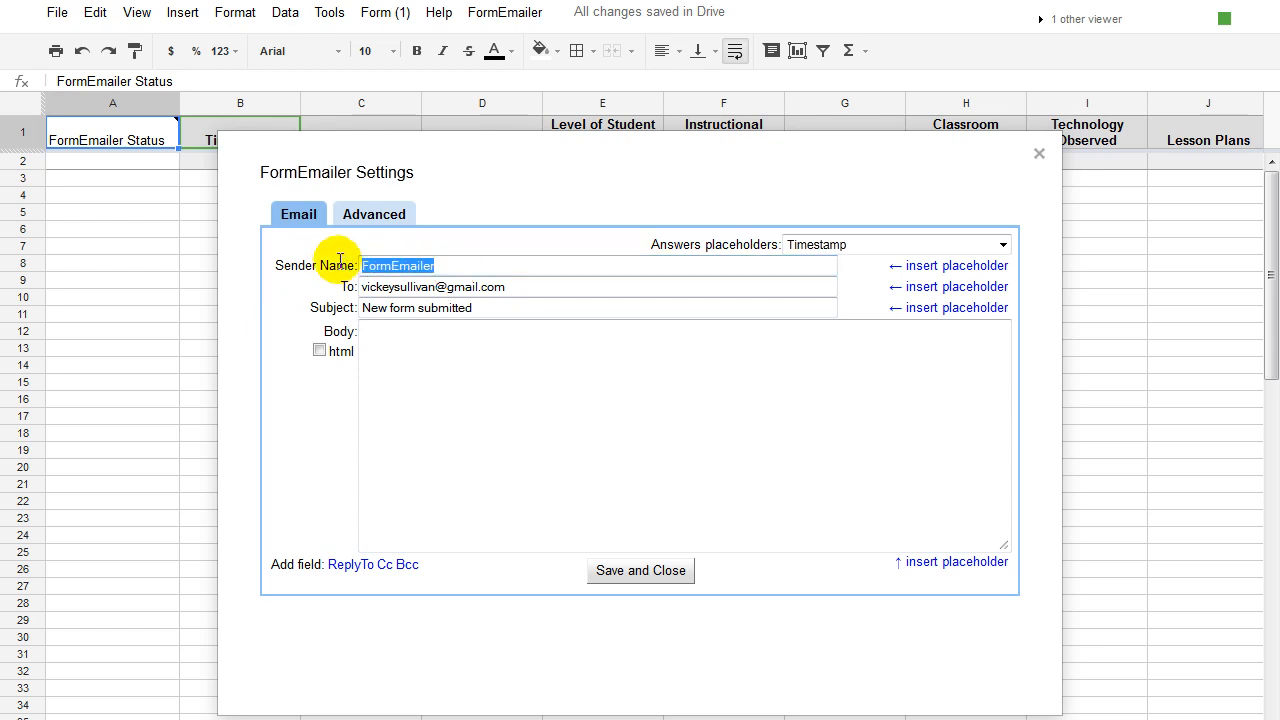
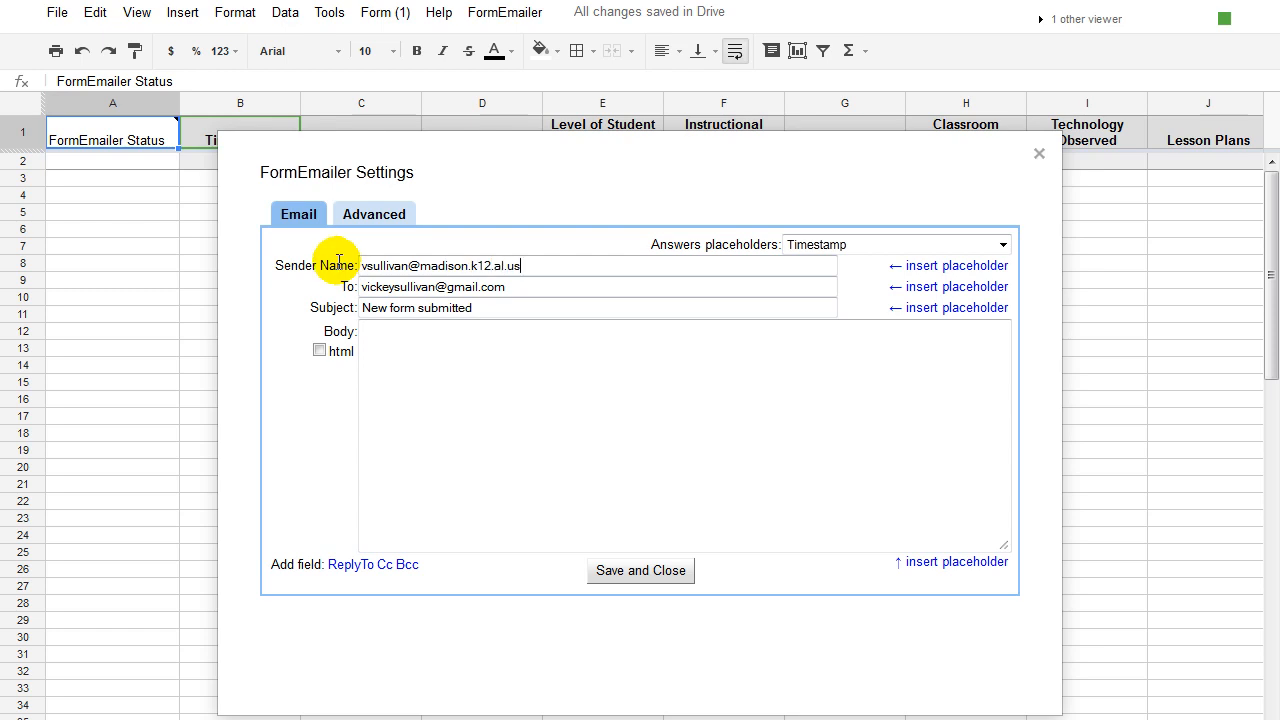
pyautogui.moveTo(520, 288); pyautogui.dragTo(386, 283)
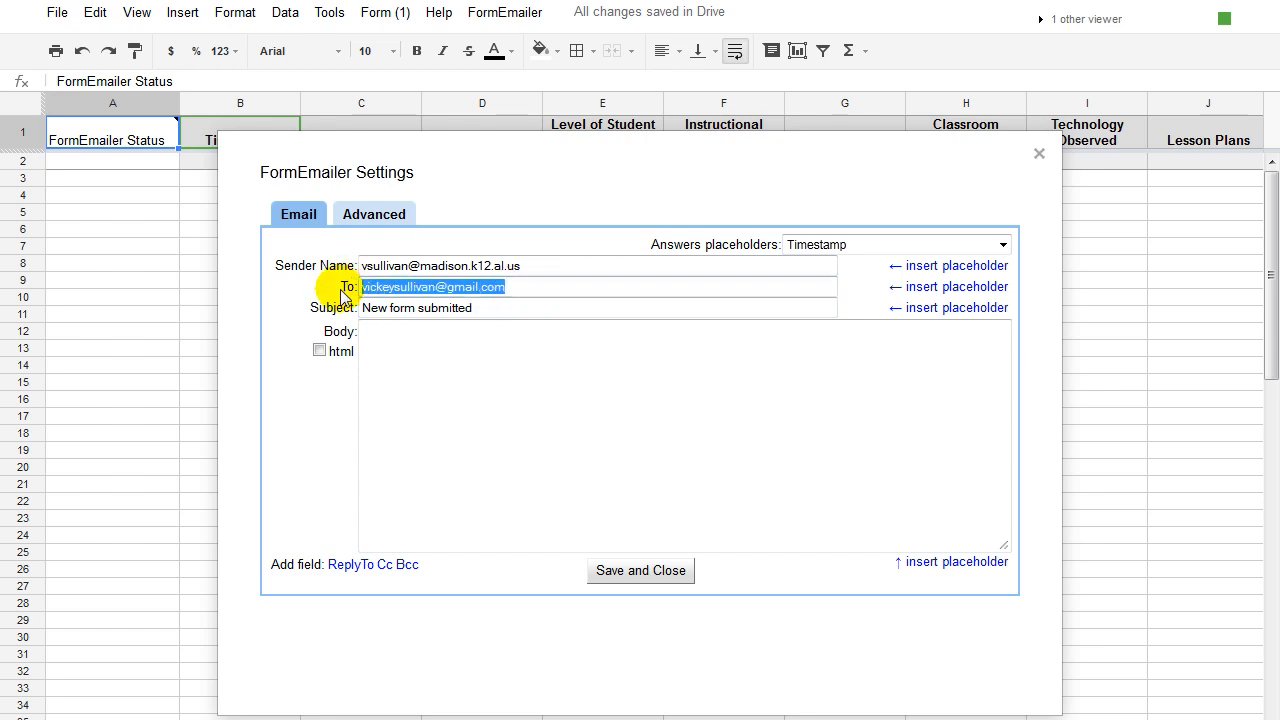
# Replace the fixed To address with the #Teacher email address# placeholder.
pyautogui.press('BackSpace')
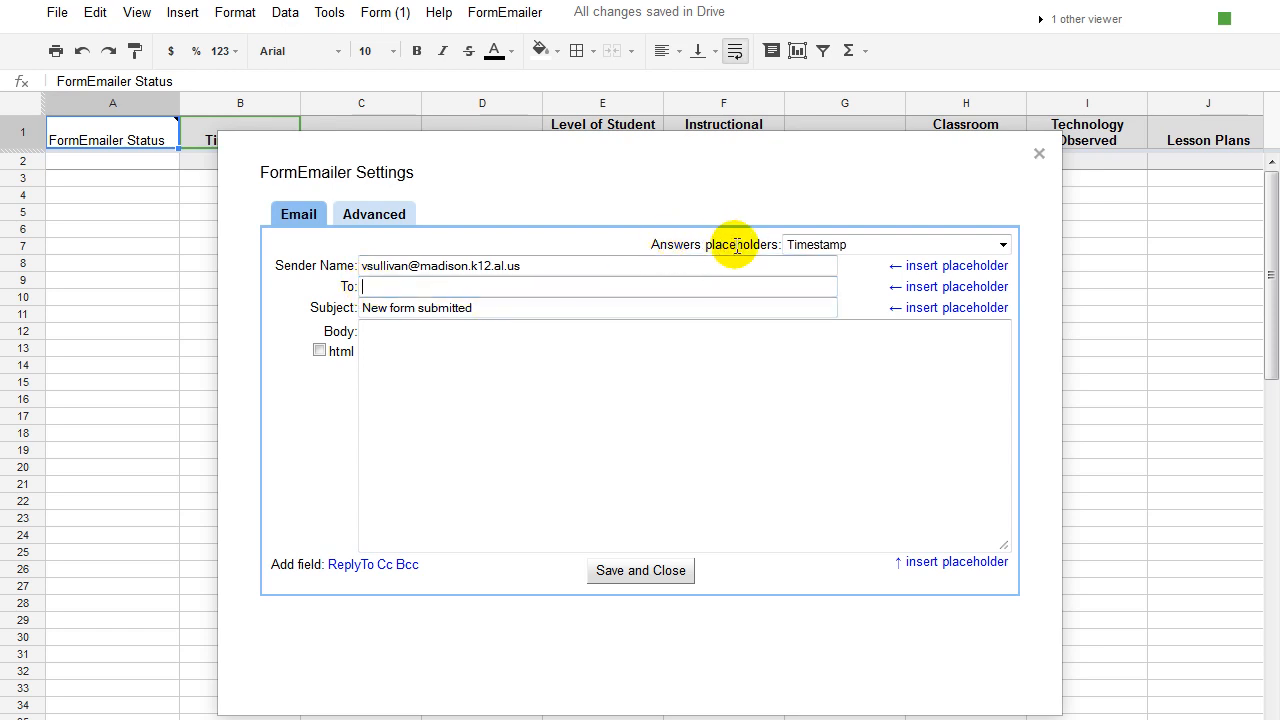
pyautogui.click(1002, 245)
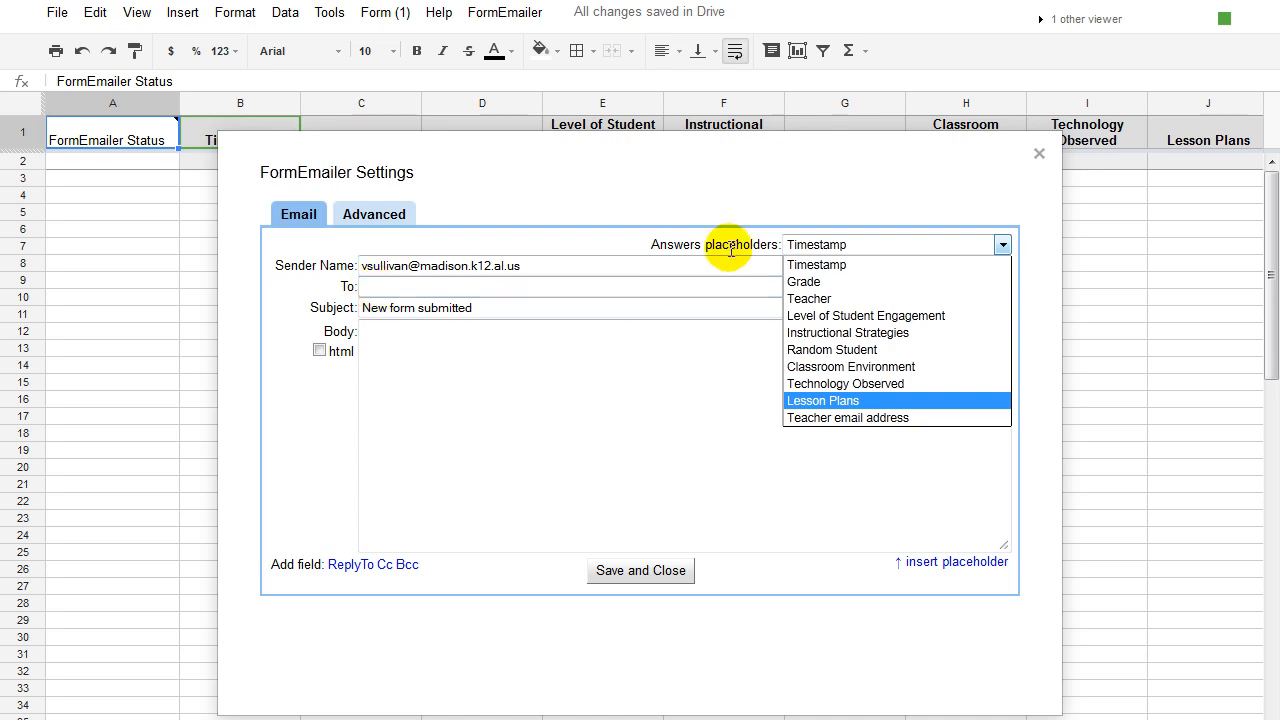
pyautogui.click(822, 418)
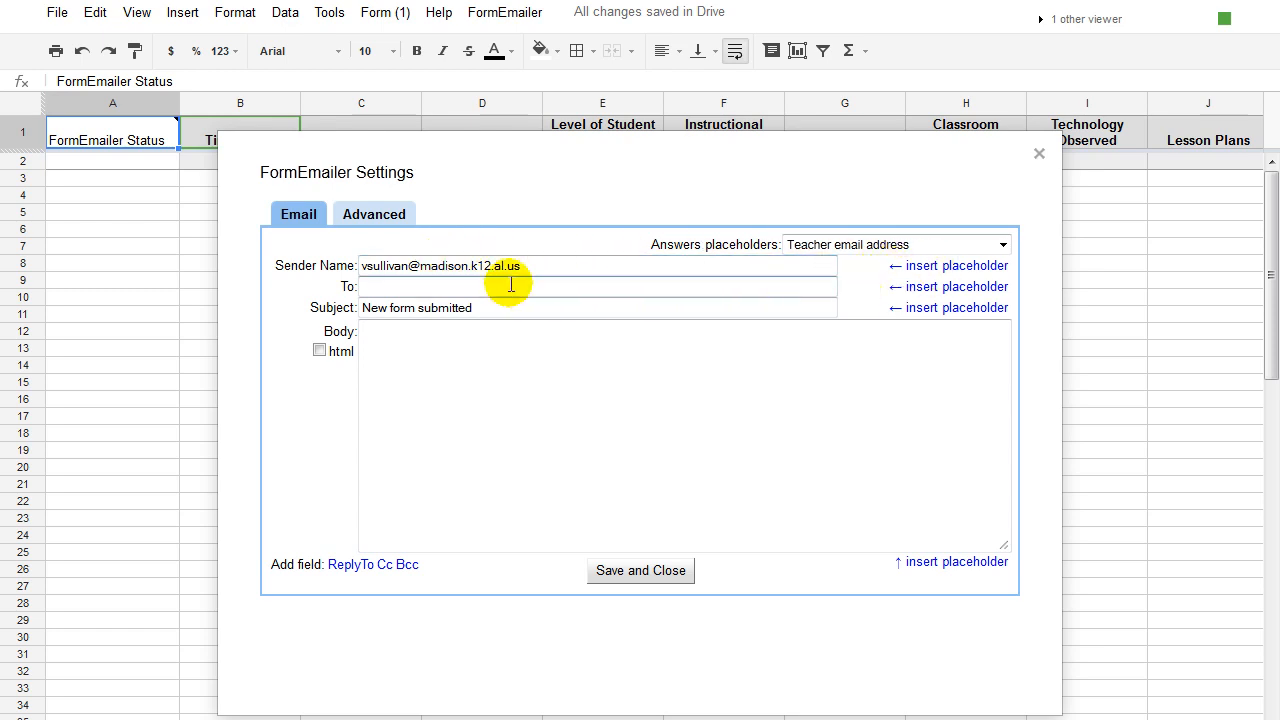
pyautogui.click(366, 287)
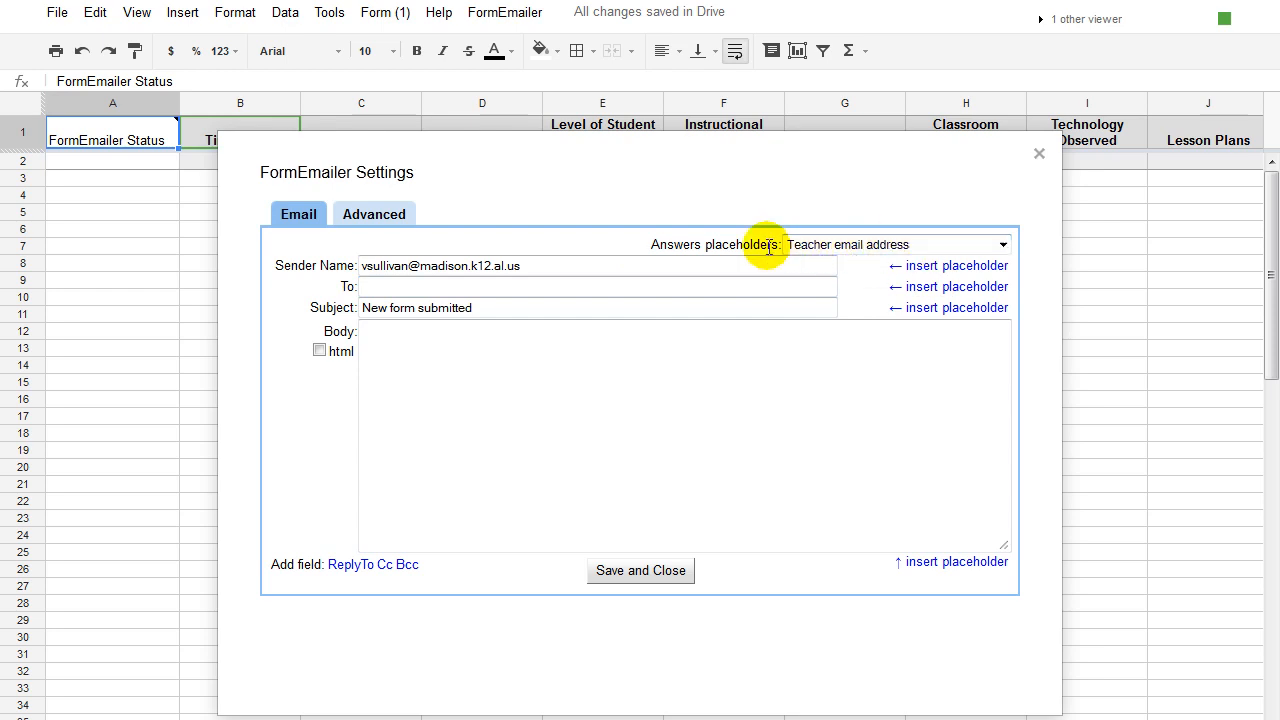
pyautogui.click(953, 285)
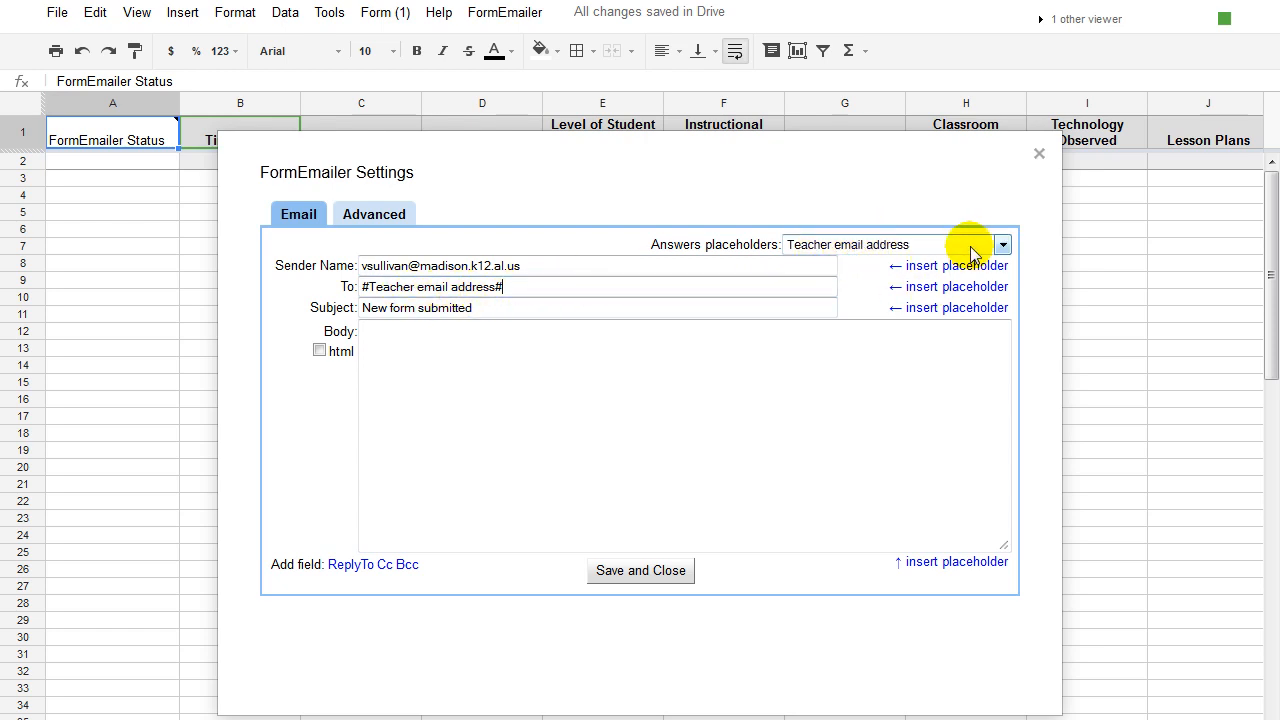
pyautogui.click(1002, 245)
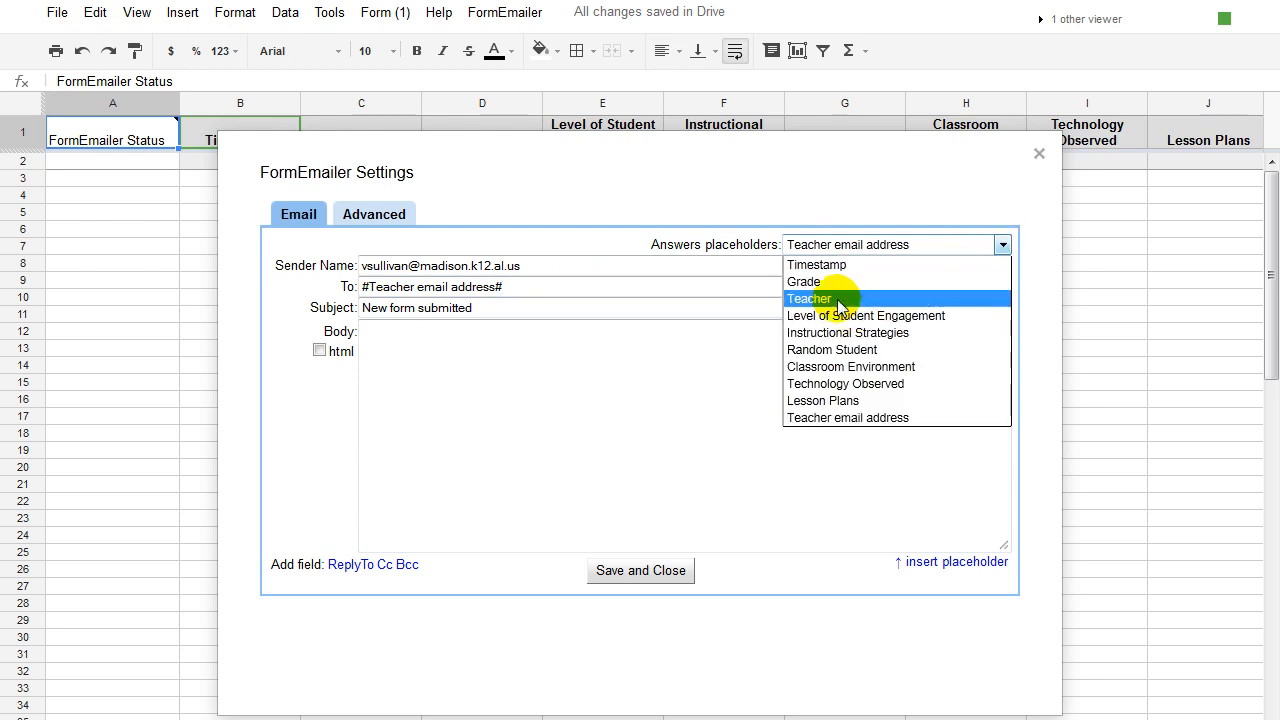
pyautogui.click(571, 287)
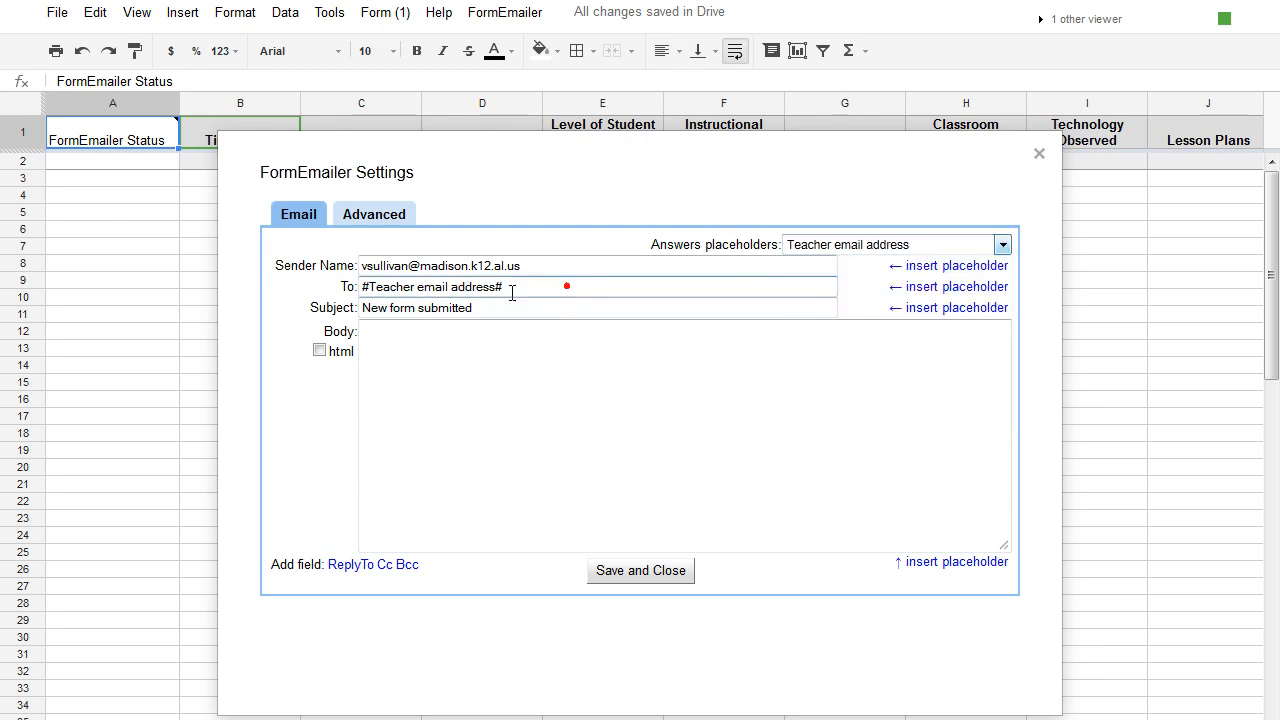
pyautogui.moveTo(516, 287); pyautogui.dragTo(343, 271)
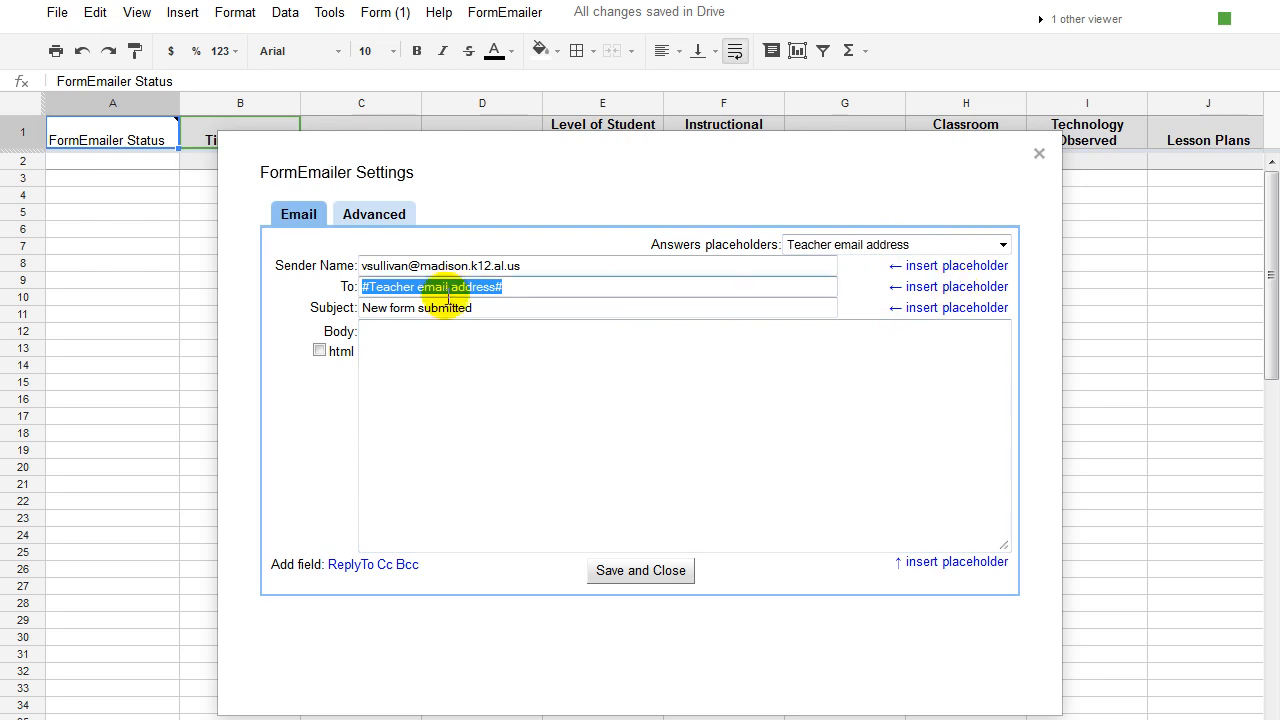
# Change the subject from 'New form submitted' to 'Feedback from Classroom Observation'.
pyautogui.tripleClick(487, 312)
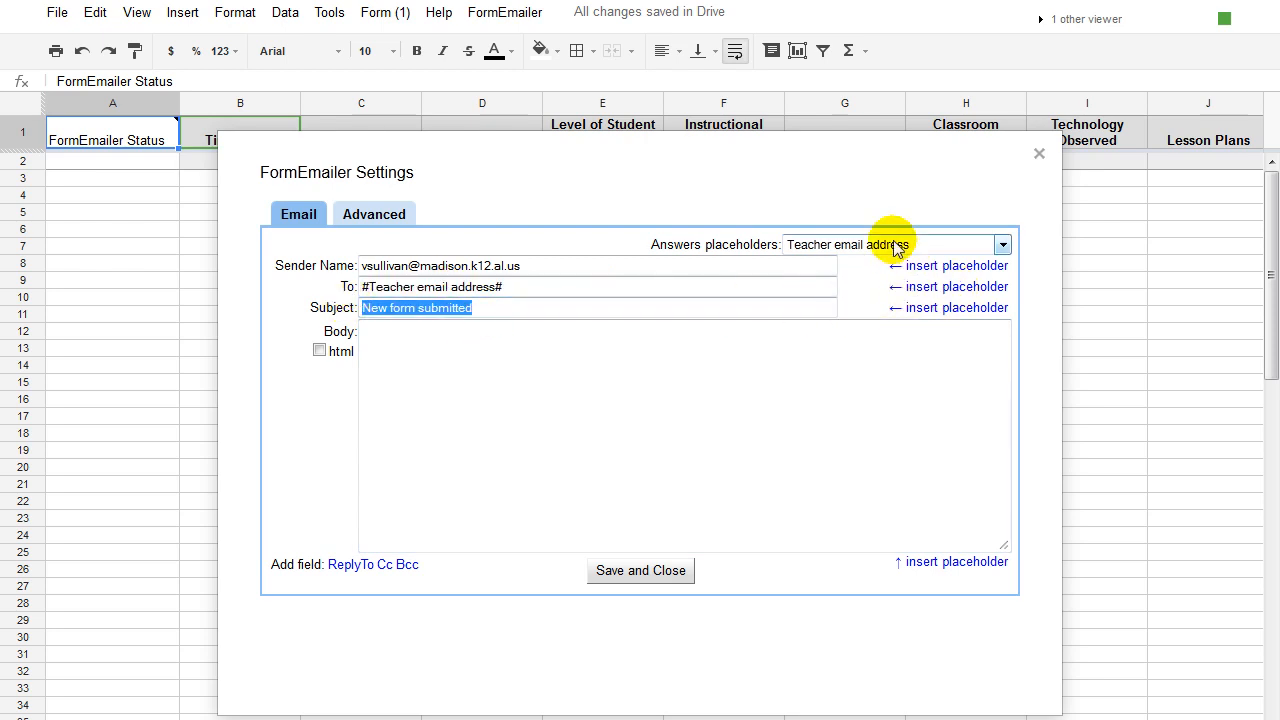
pyautogui.click(1001, 245)
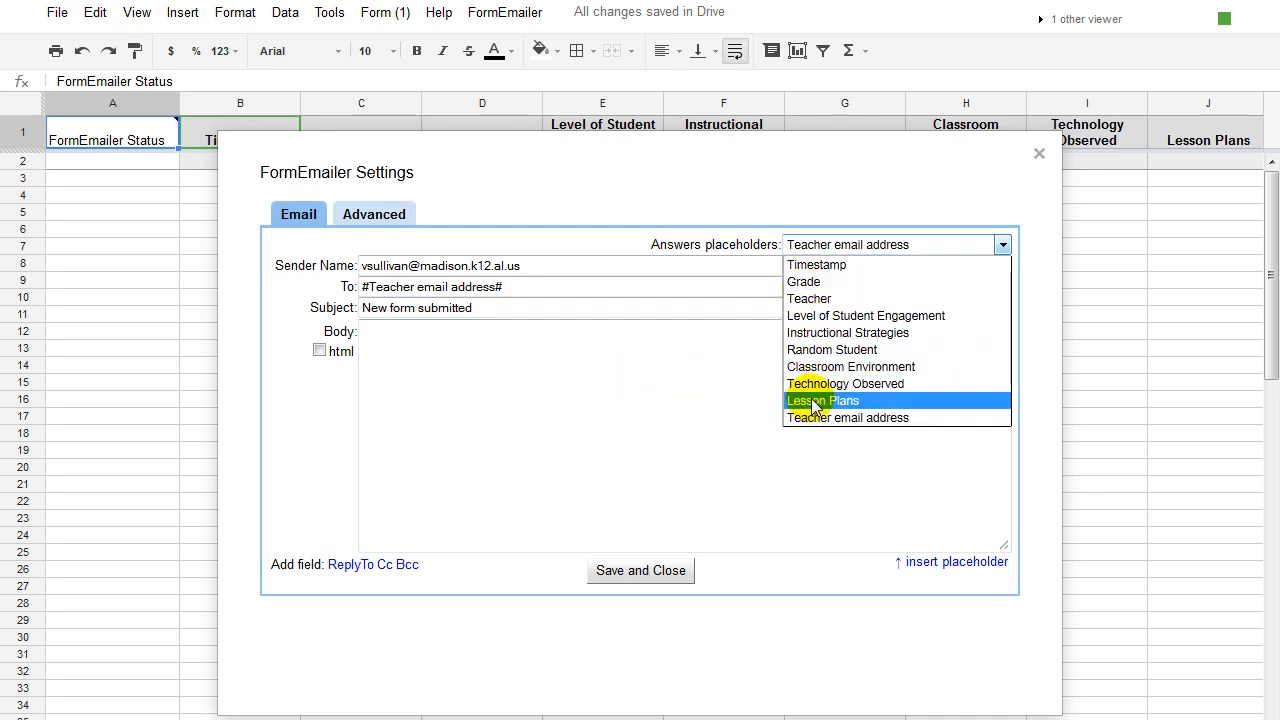
pyautogui.click(503, 313)
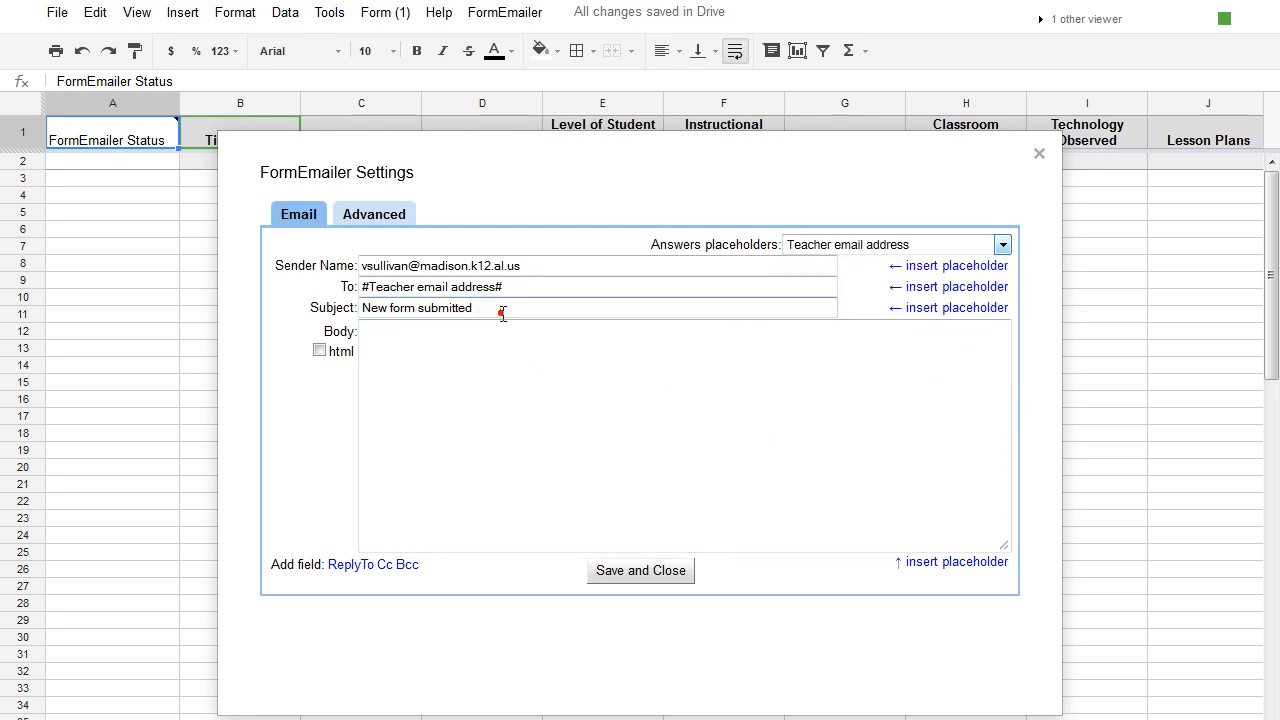
pyautogui.moveTo(474, 308); pyautogui.dragTo(329, 307)
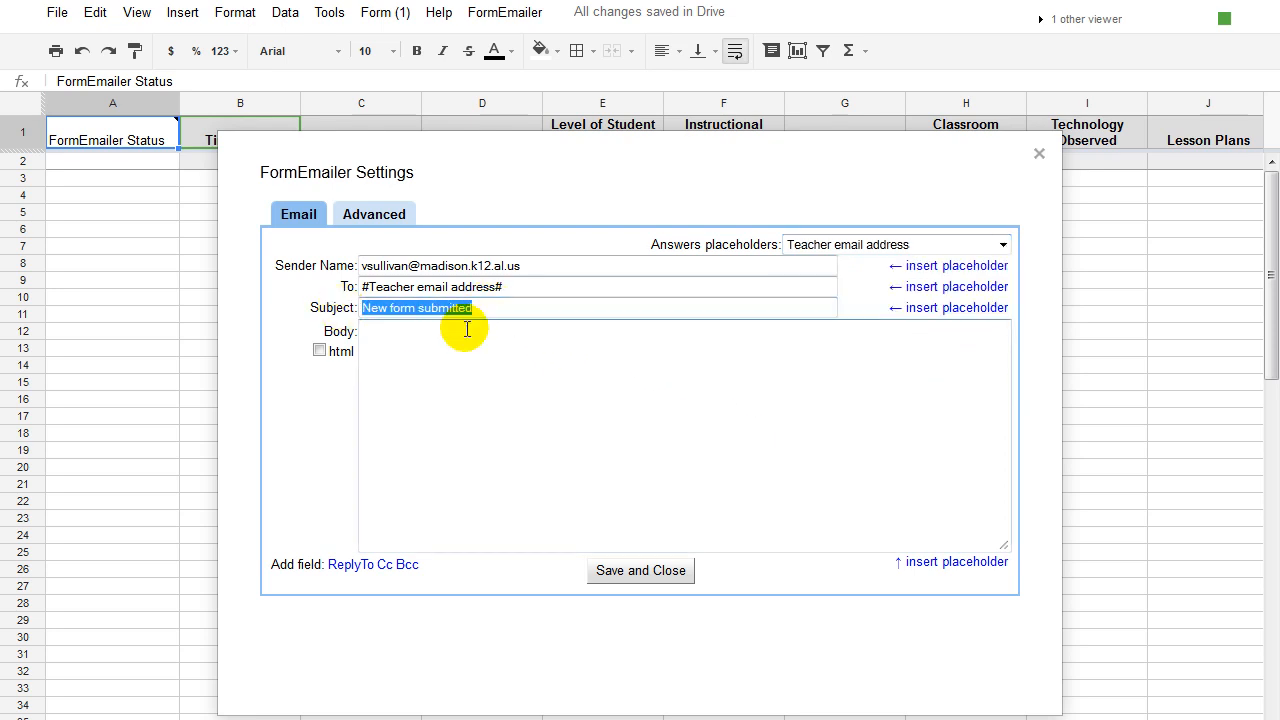
pyautogui.press('BackSpace')
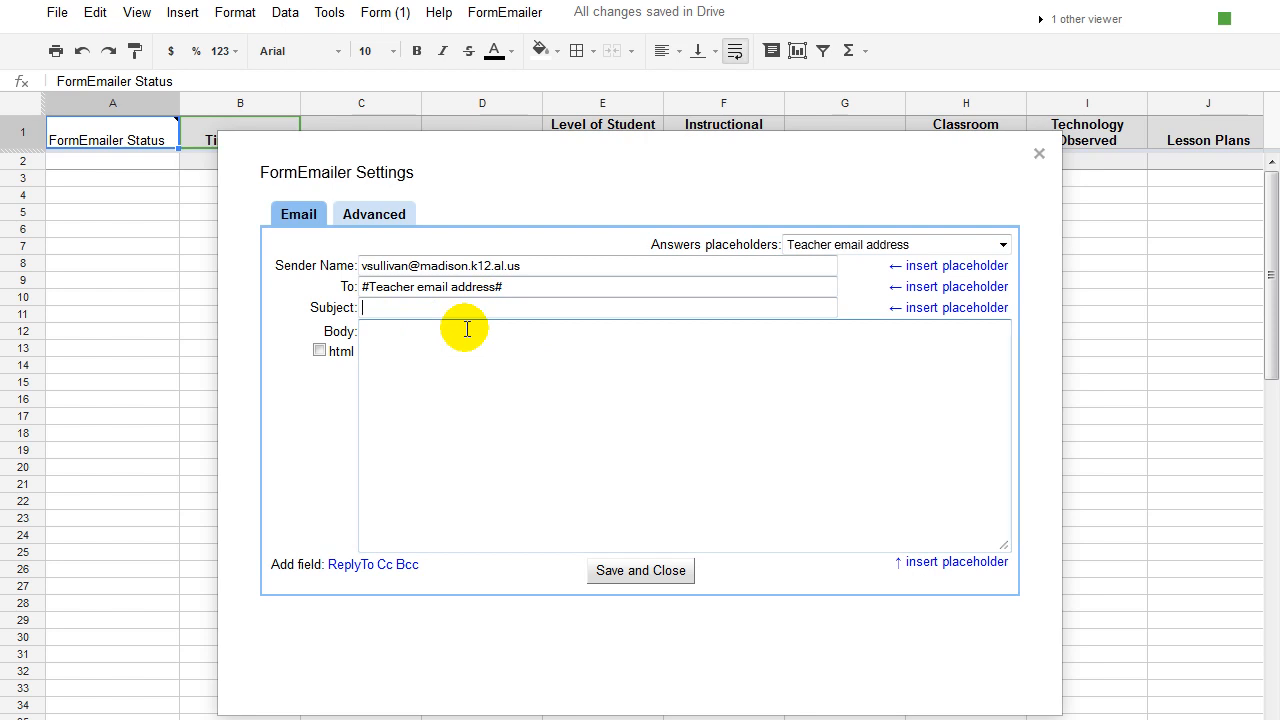
pyautogui.write('Feedback from Classroom Observation')
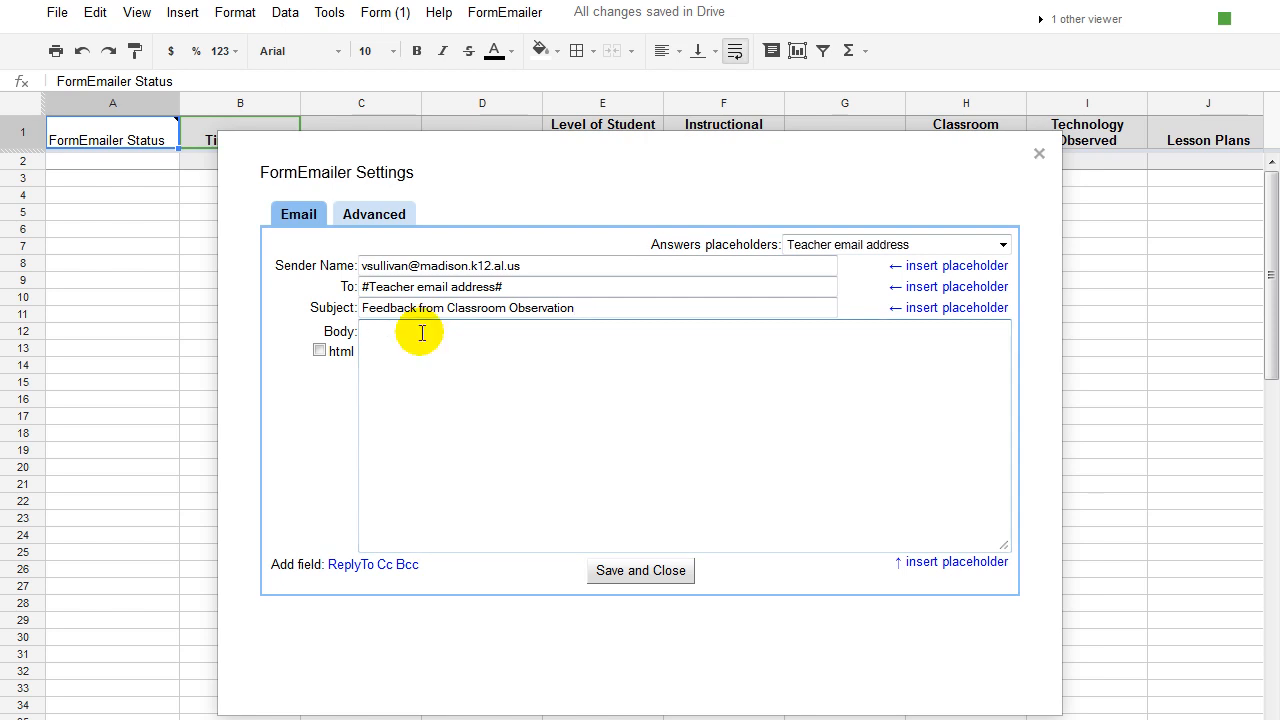
# Finish 'I observed your classroom today. Here's what I saw:' and add 'Date/Time - #Timestamp#'.
pyautogui.write('ved your classro')
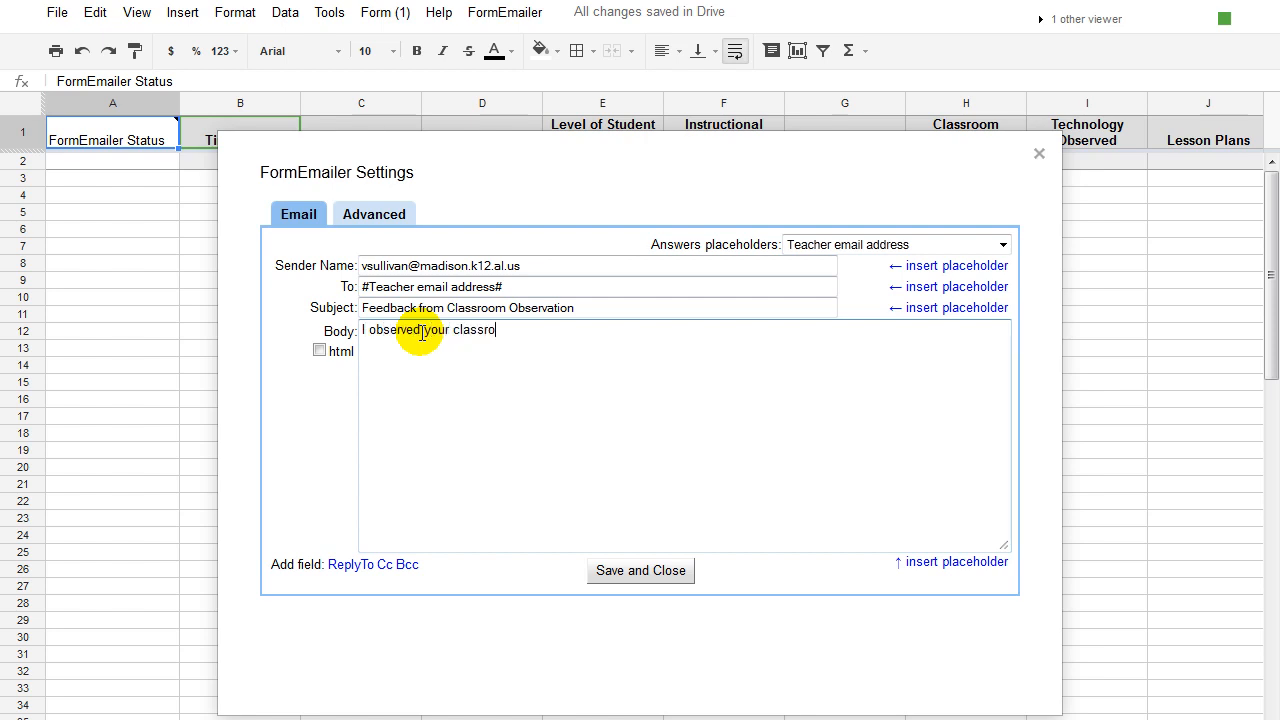
pyautogui.write("om today.  Here's what I saw:")
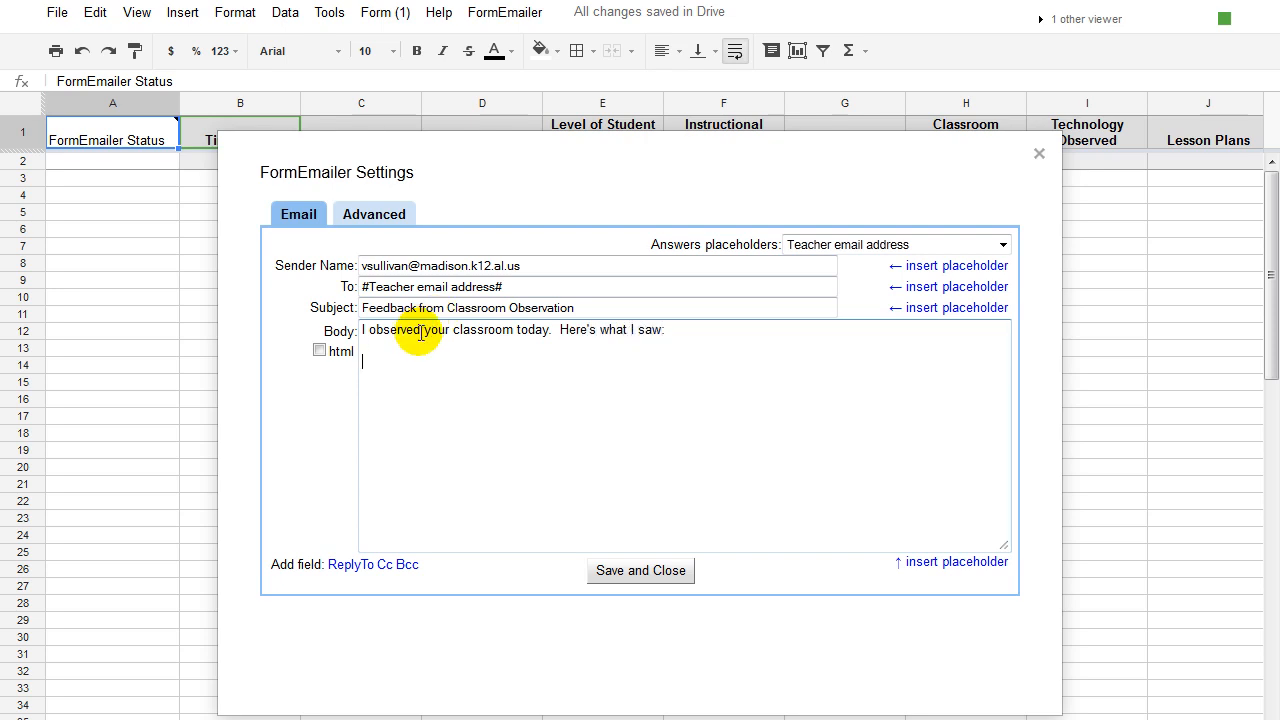
pyautogui.click(907, 566)
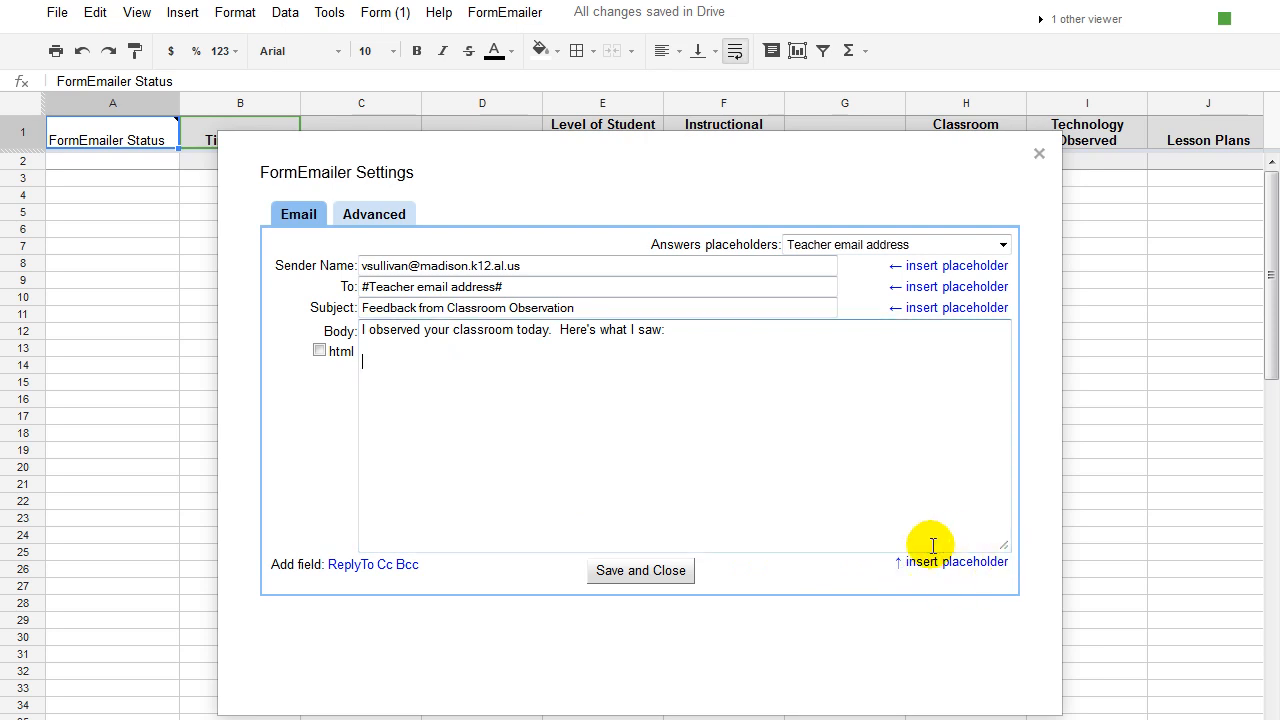
pyautogui.click(409, 406)
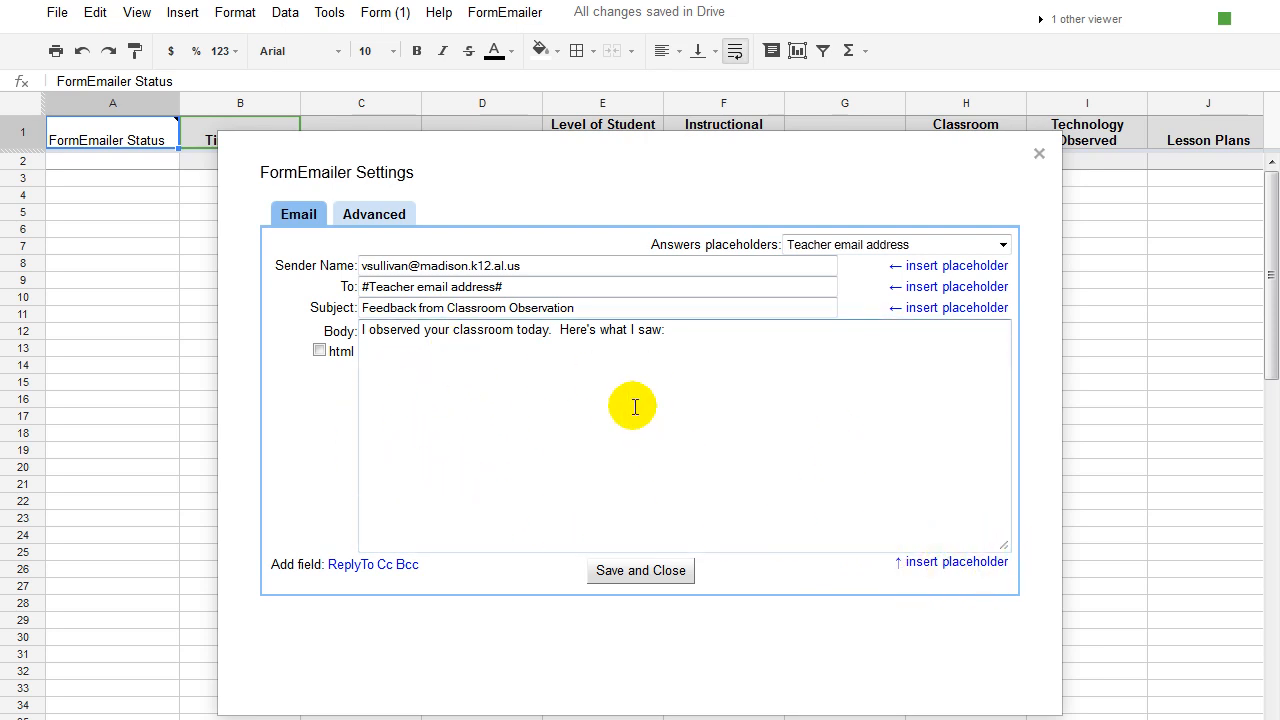
pyautogui.click(1003, 246)
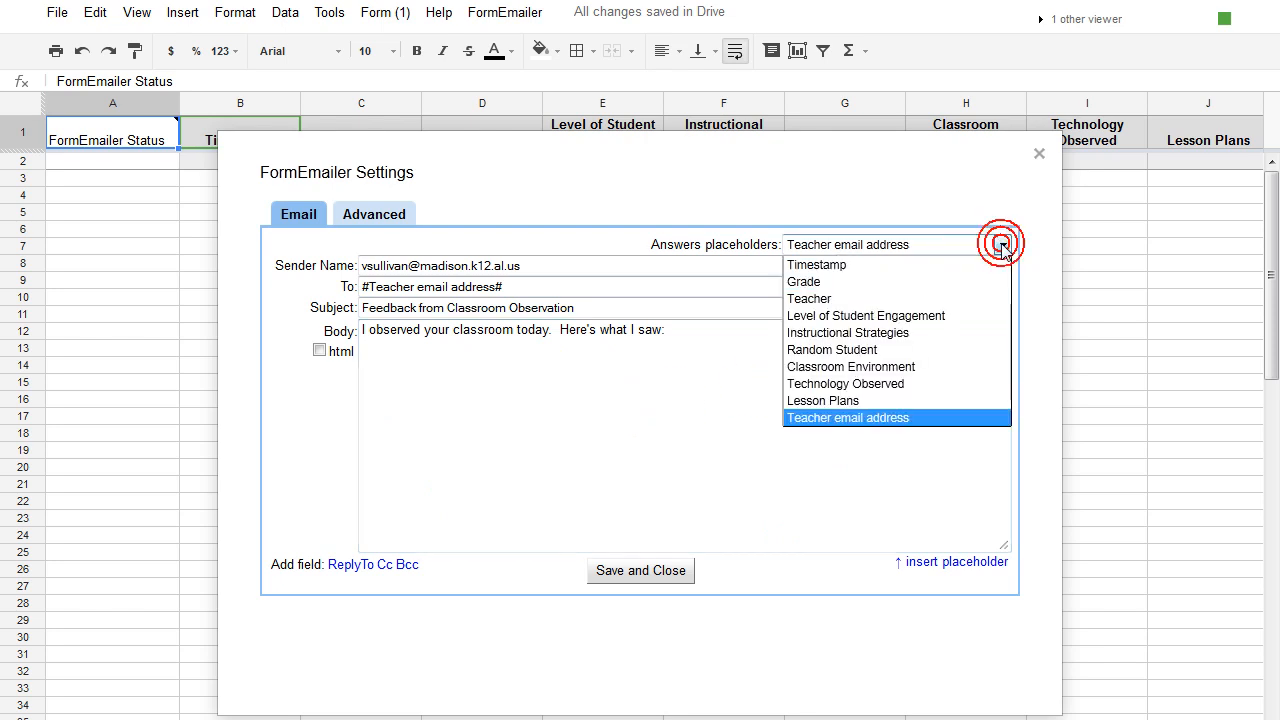
pyautogui.click(851, 266)
pyautogui.click(368, 388)
pyautogui.write('Date/Time -')
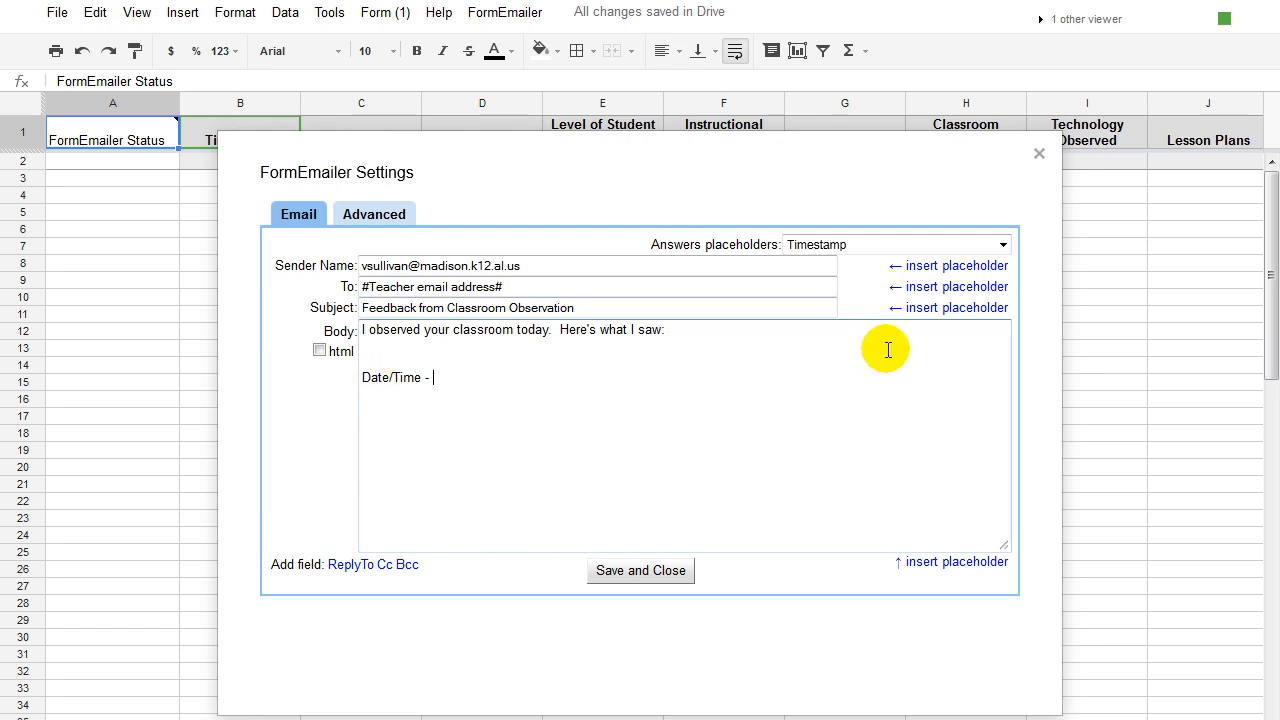
pyautogui.click(930, 562)
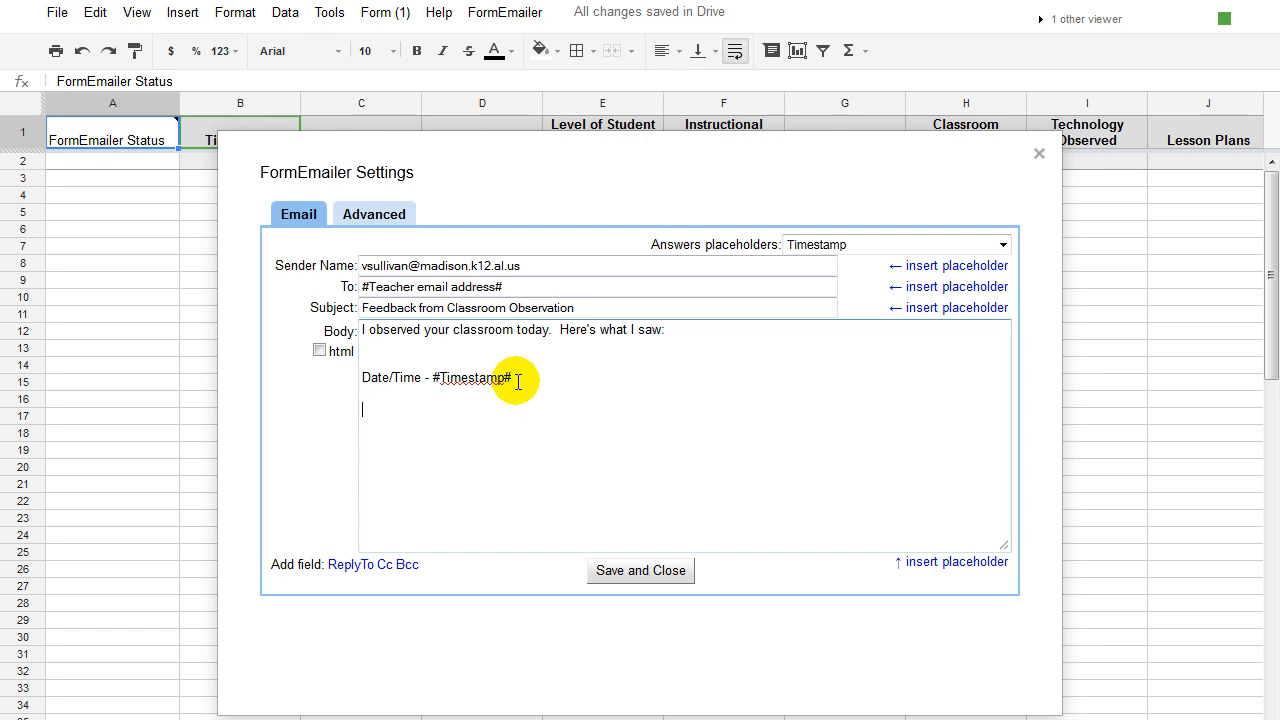
# Add a 'Teacher's name - #Teacher#' line to the body.
pyautogui.press('Return')
pyautogui.press('Return')
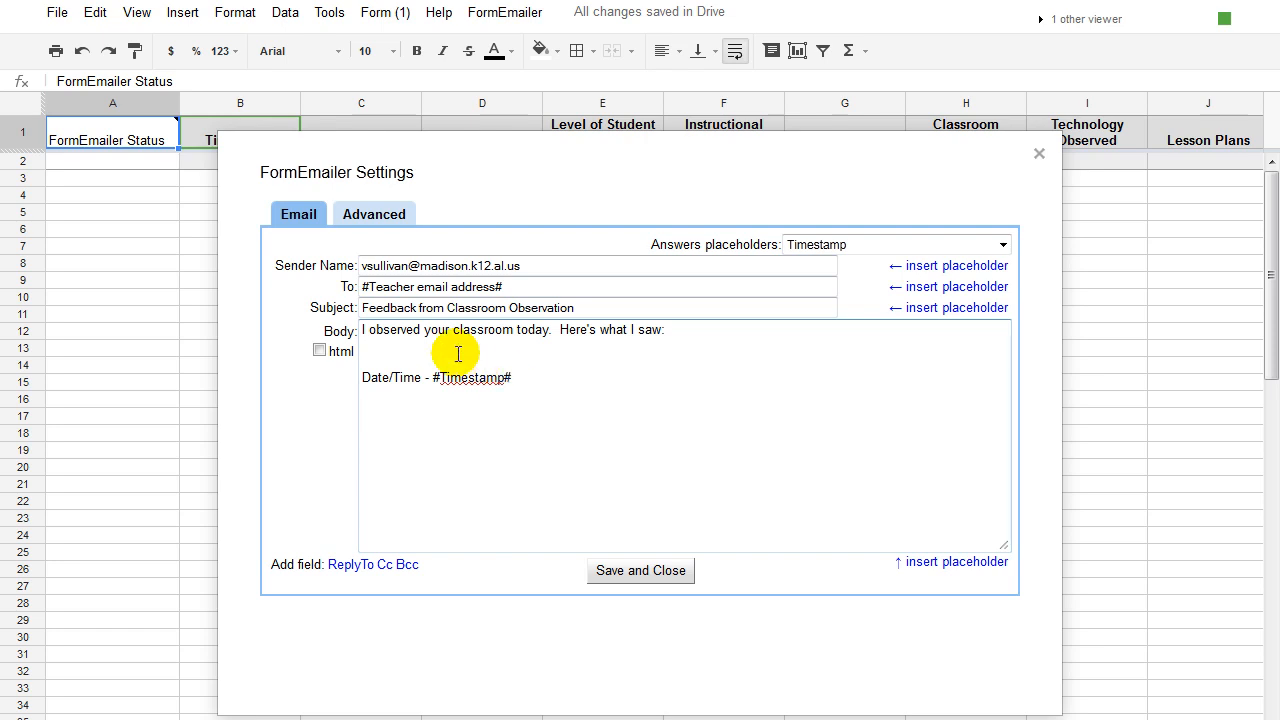
pyautogui.write("Teacher's name -")
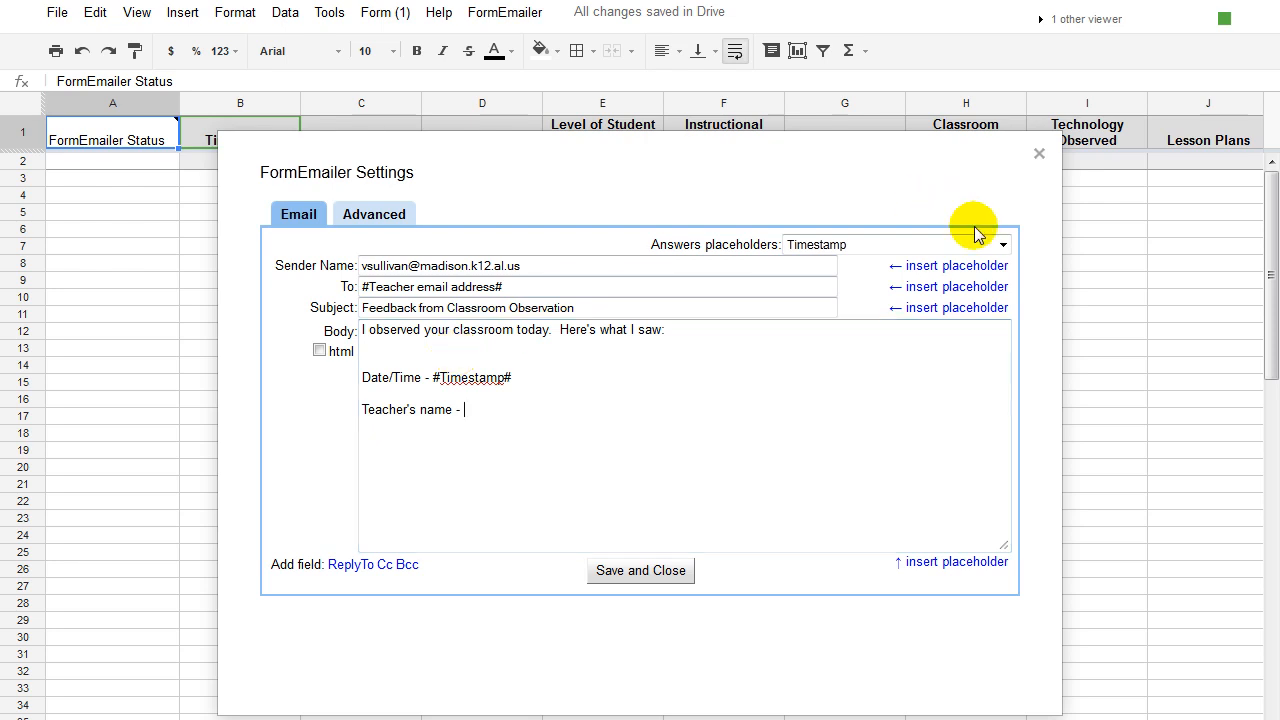
pyautogui.click(1002, 245)
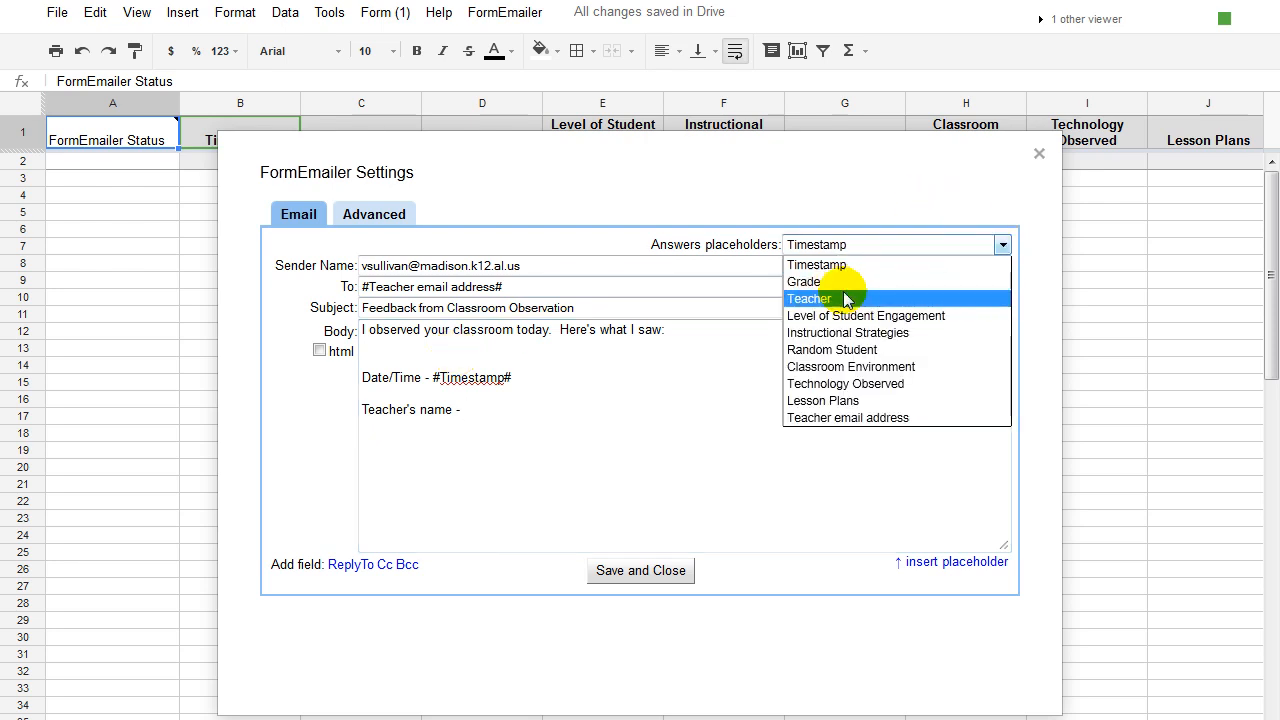
pyautogui.click(810, 298)
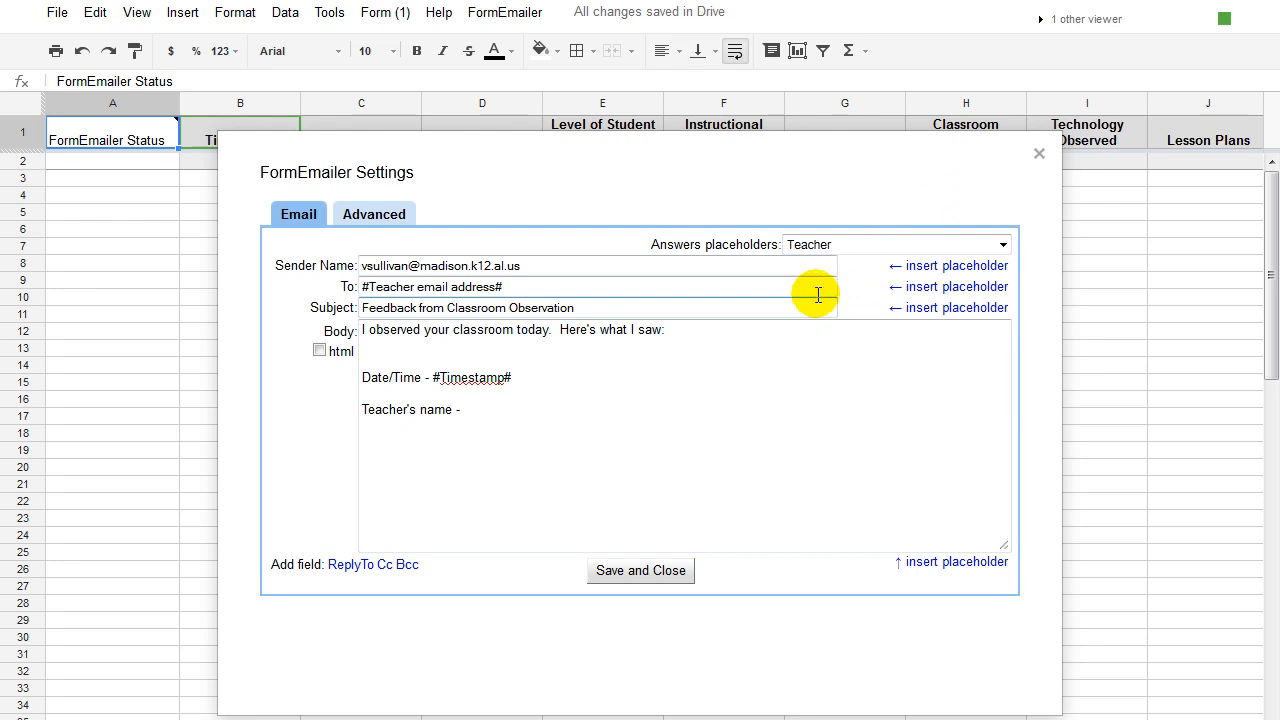
pyautogui.click(484, 411)
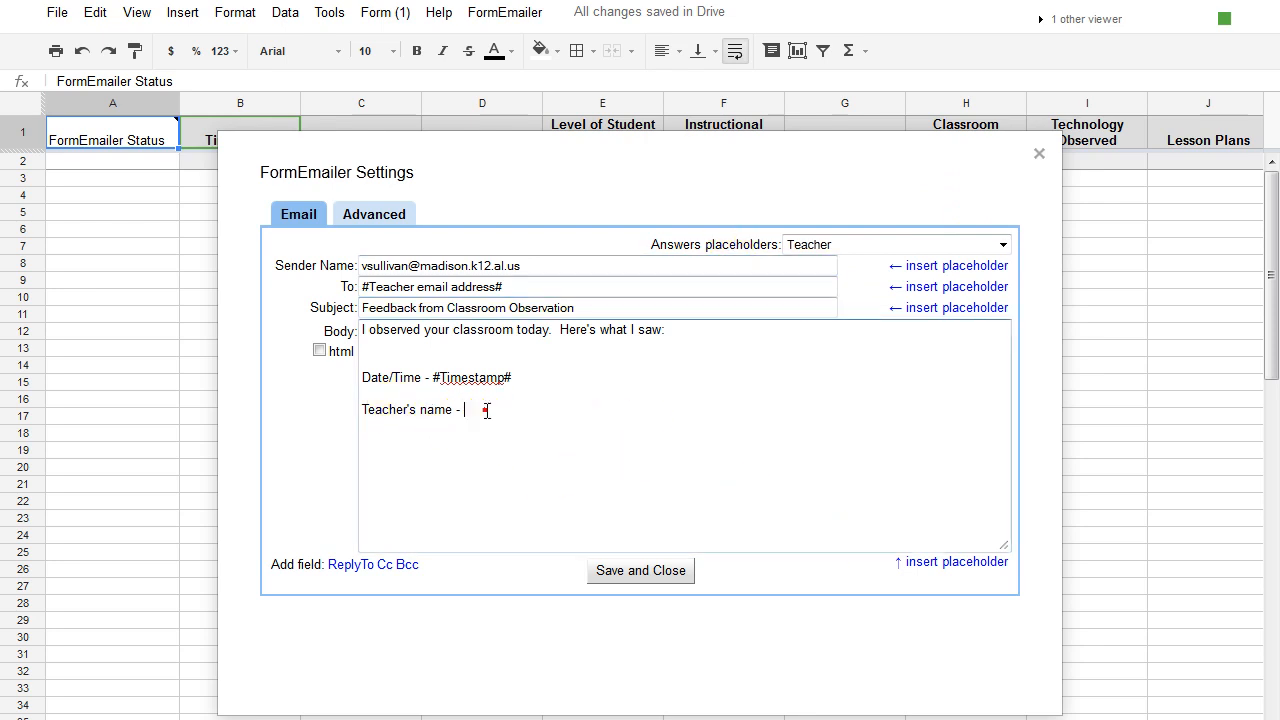
pyautogui.click(952, 561)
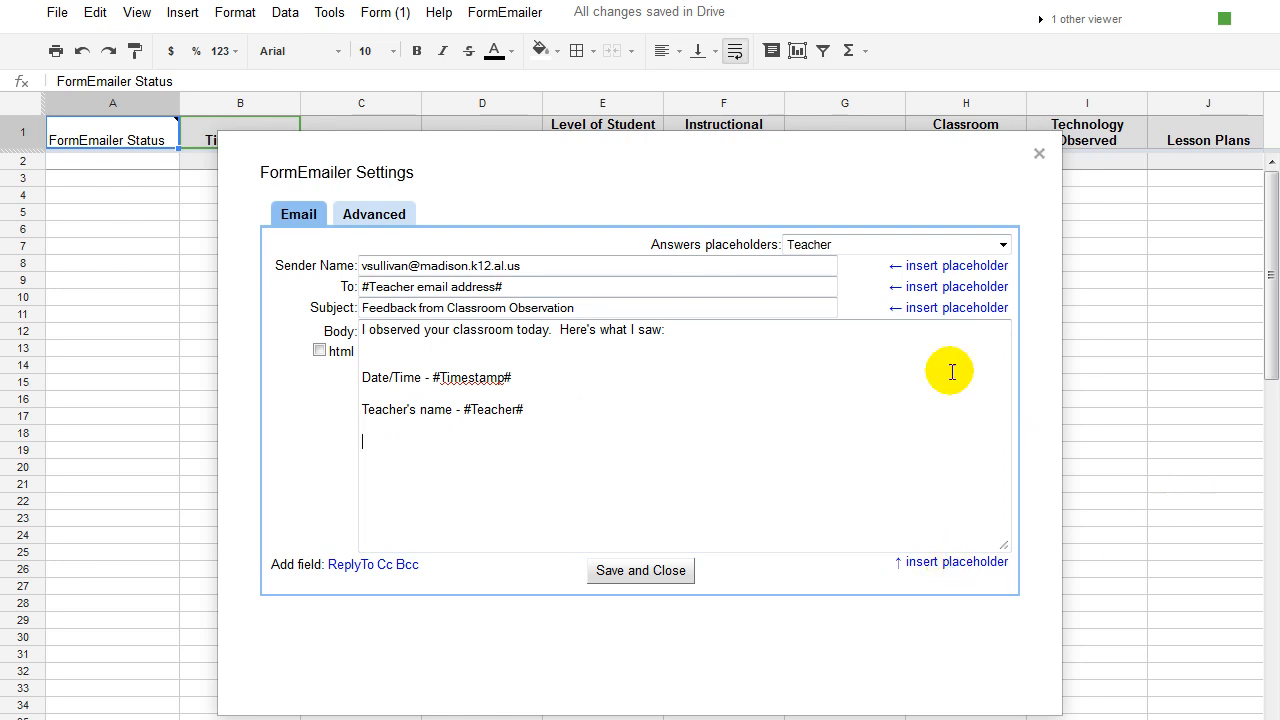
# Add a 'Technology observed - #Technology Observed#' line.
pyautogui.click(1003, 245)
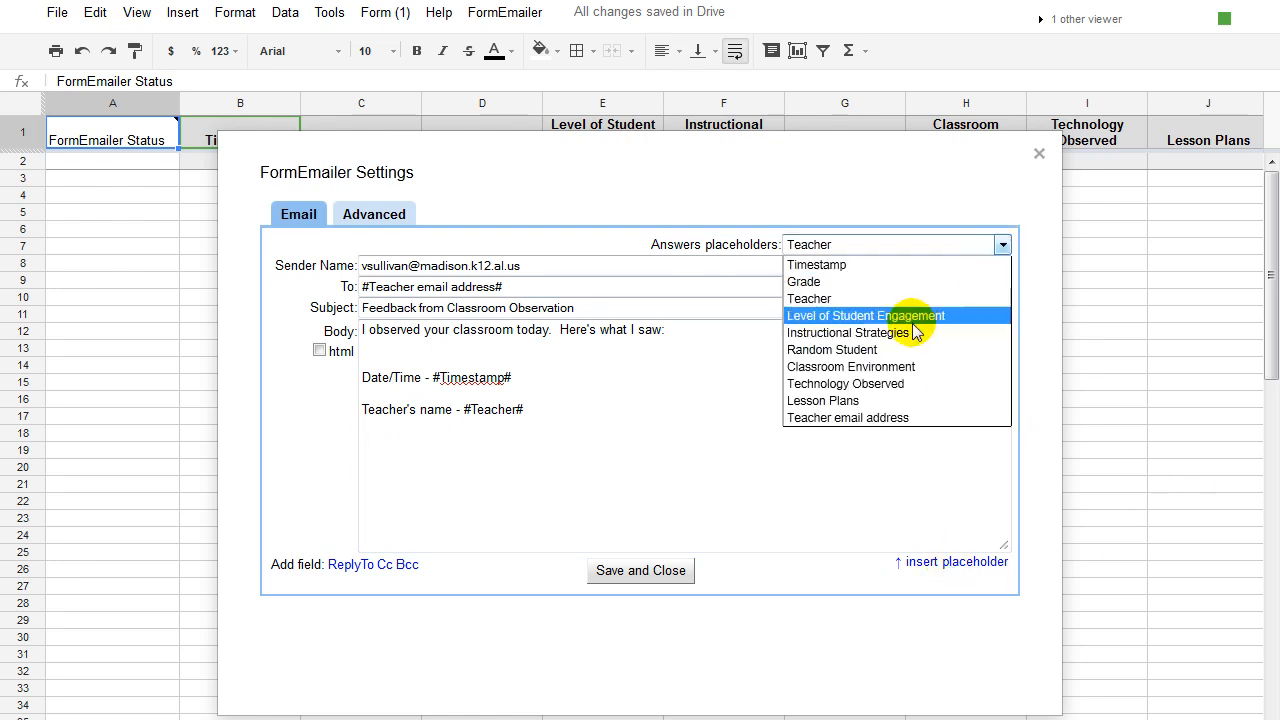
pyautogui.click(840, 386)
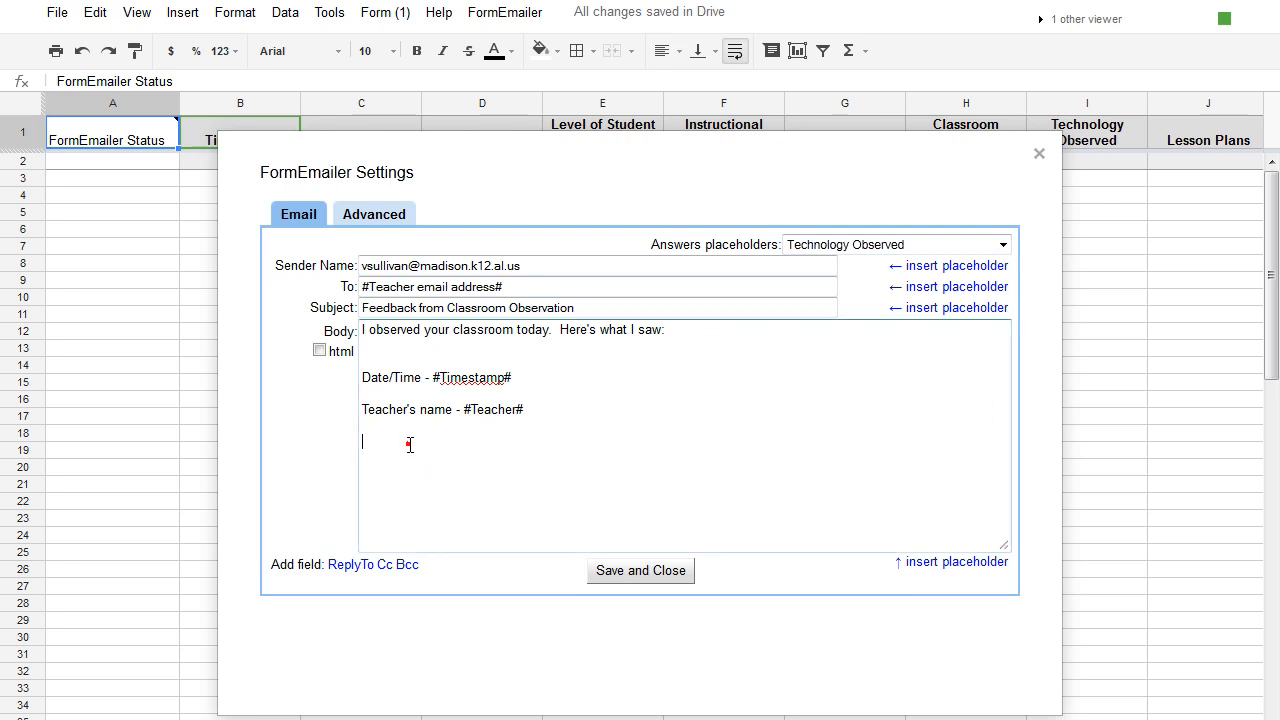
pyautogui.write('echnology observed -')
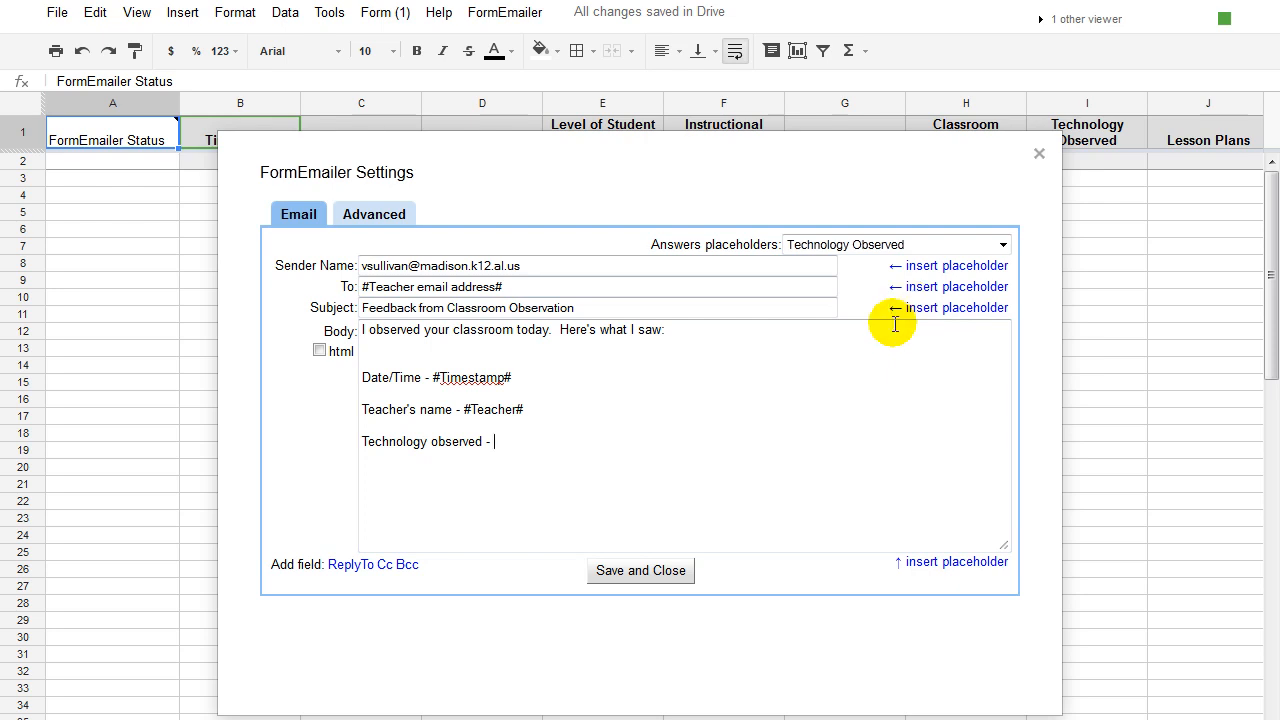
pyautogui.click(964, 562)
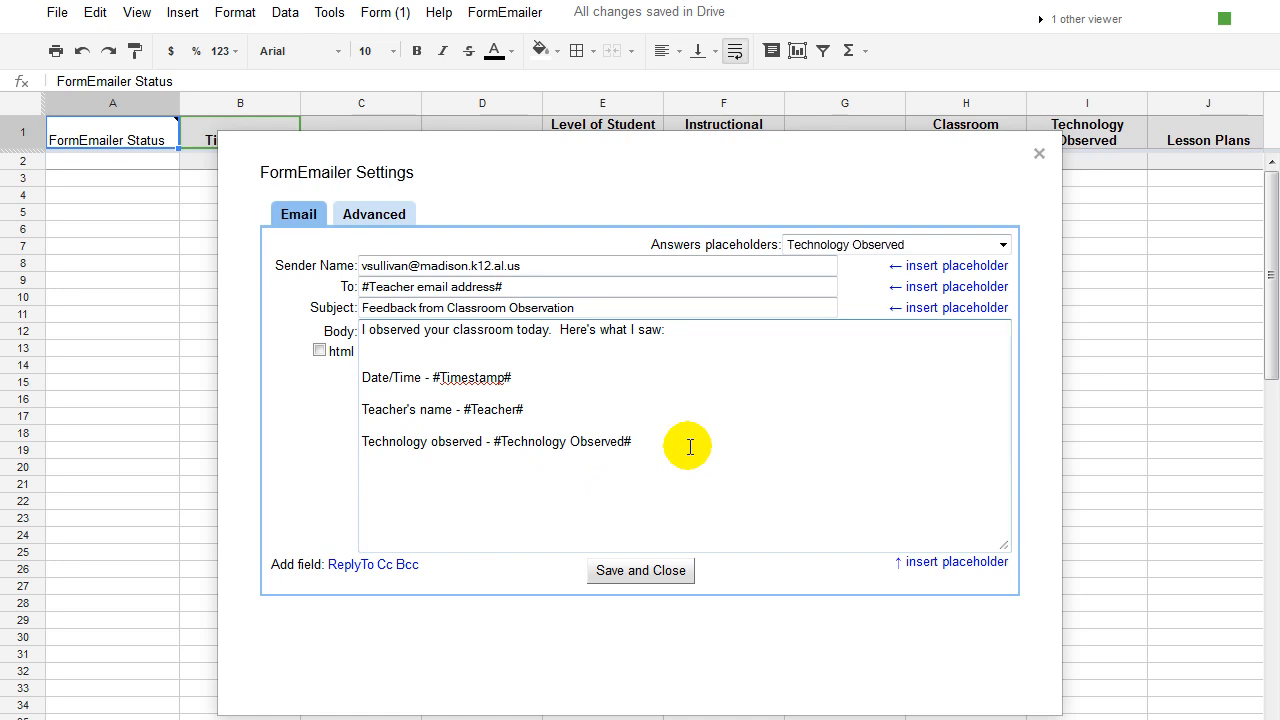
# Add a request to make contact later this week about next steps, signed with the sender's name.
pyautogui.write('ease contact me later this week about')
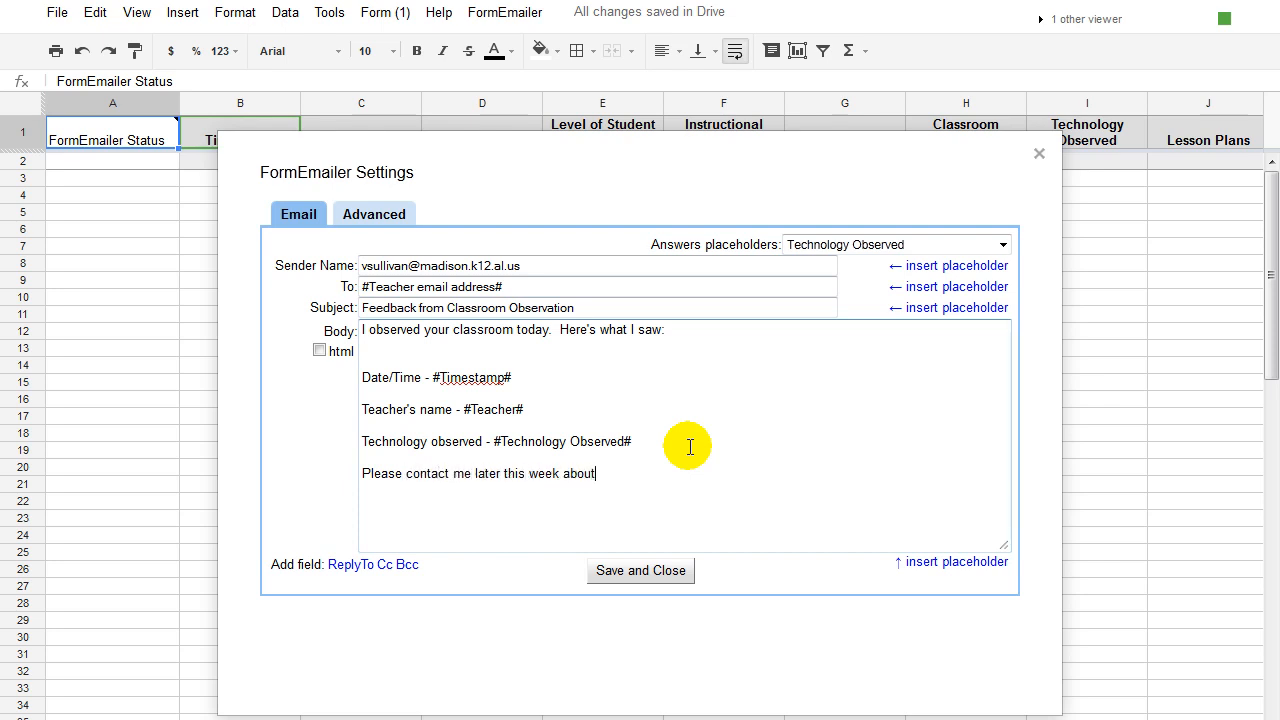
pyautogui.write(' next steps.')
pyautogui.press('Return')
pyautogui.press('Return')
pyautogui.write('Vickey')
pyautogui.press('Return')
pyautogui.press('Return')
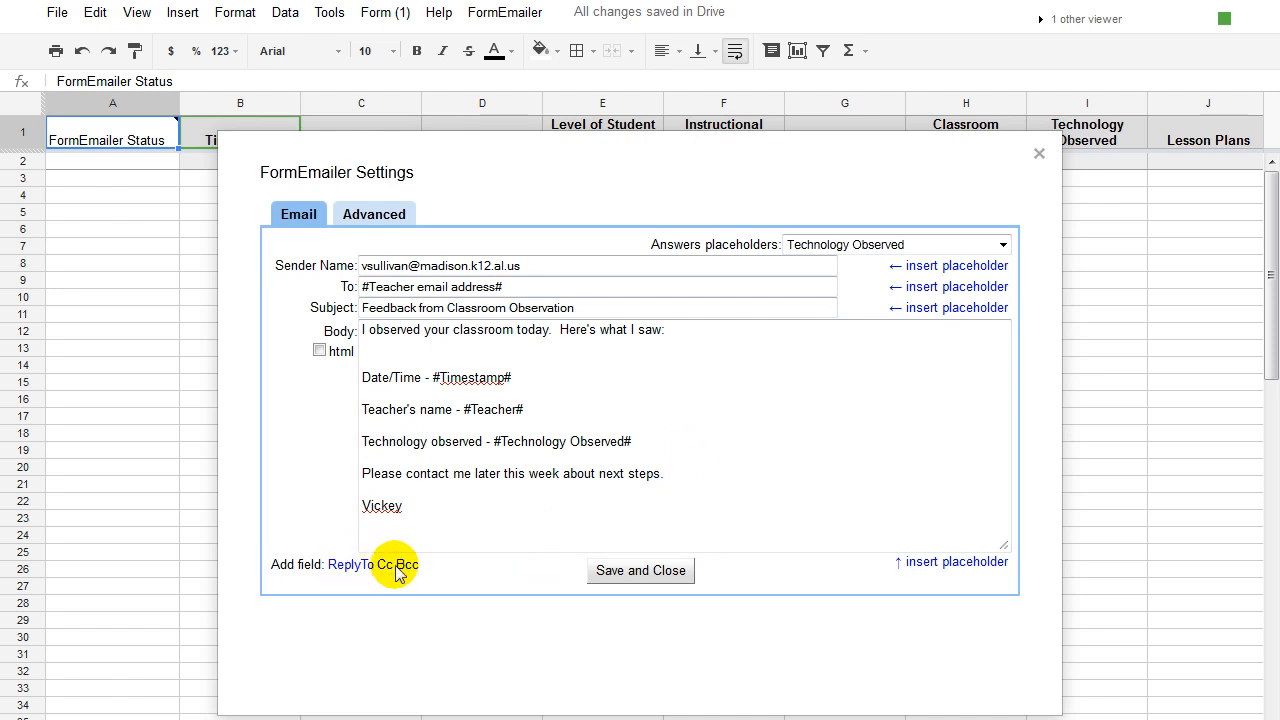
pyautogui.click(379, 311)
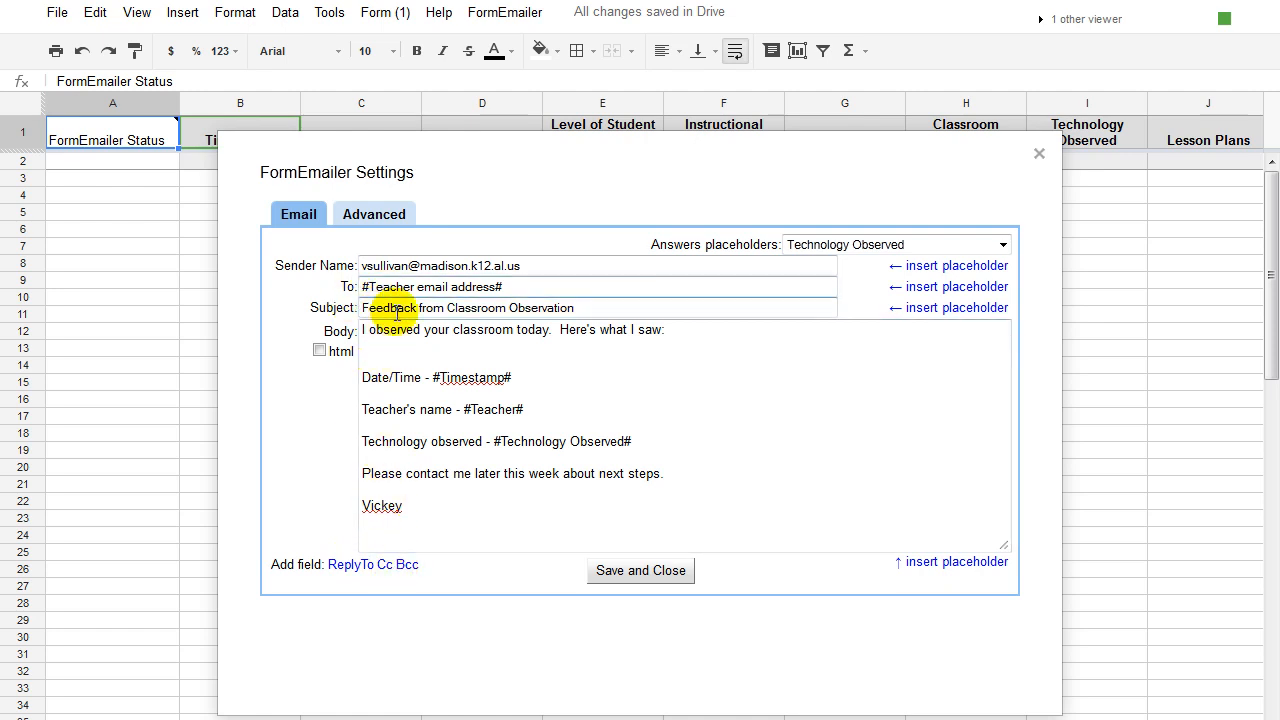
pyautogui.click(373, 356)
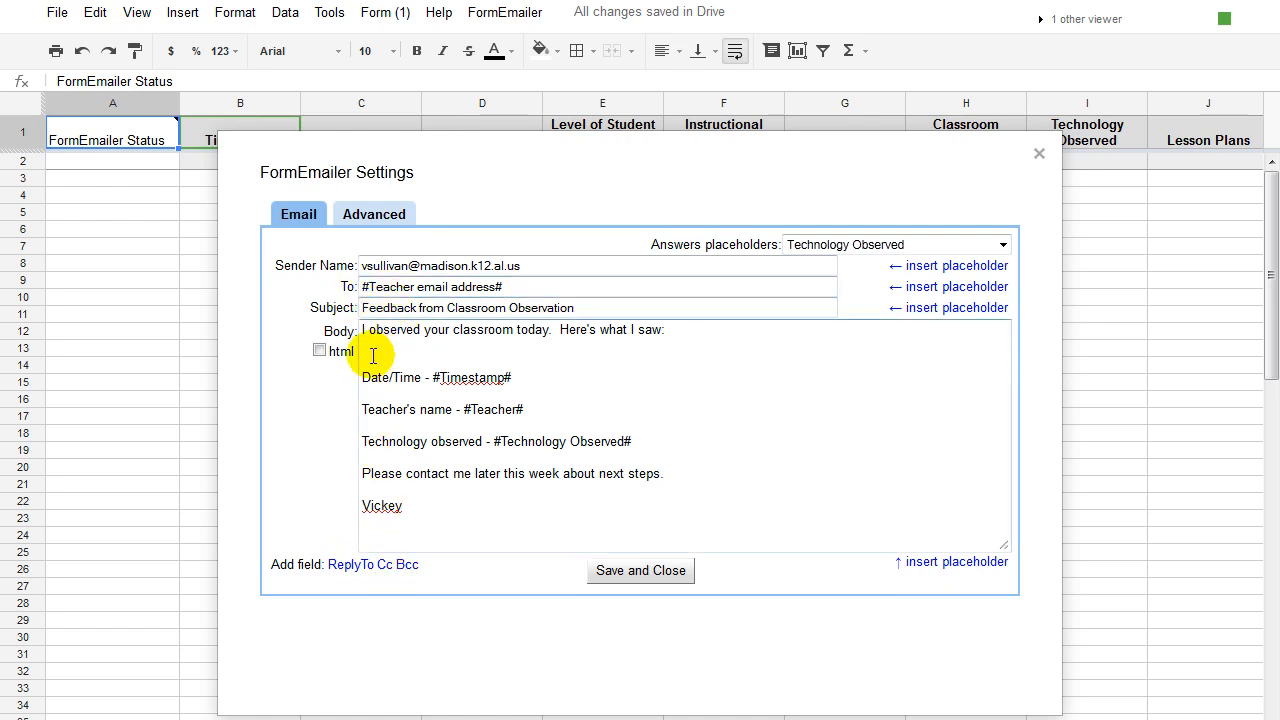
# Add a Cc field to the email, then save and close the FormEmailer settings.
pyautogui.click(384, 564)
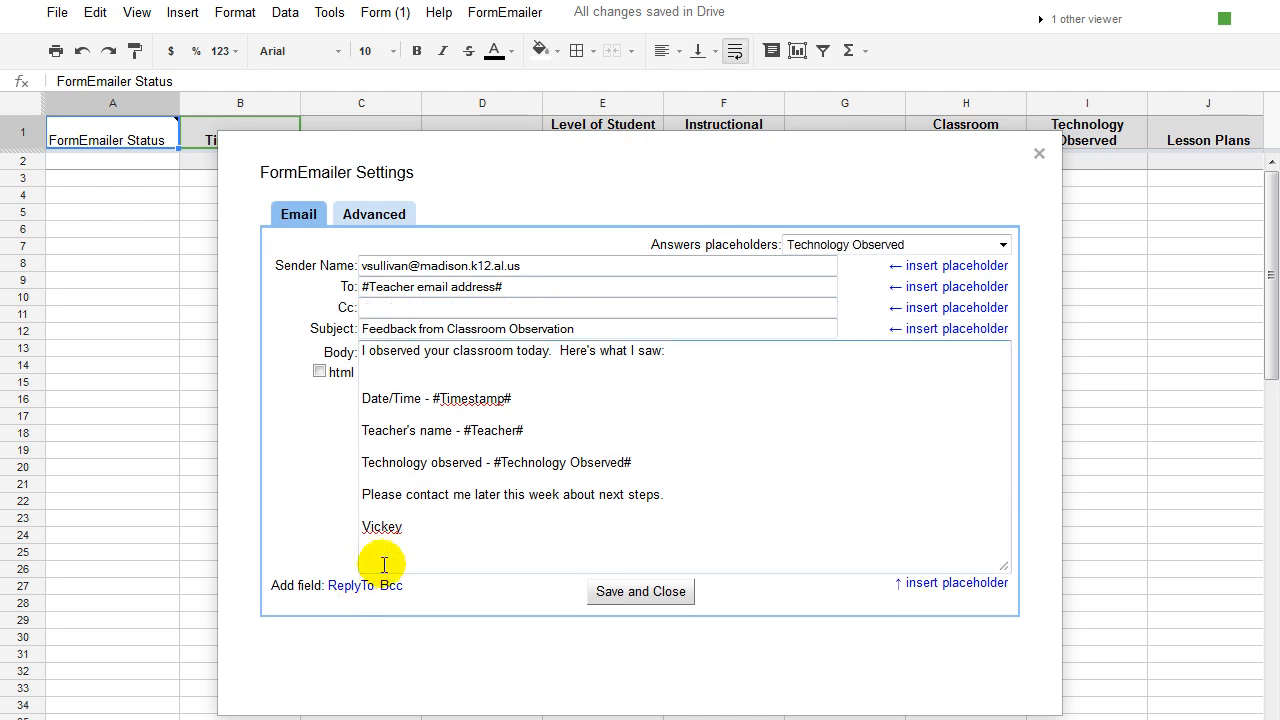
pyautogui.click(386, 310)
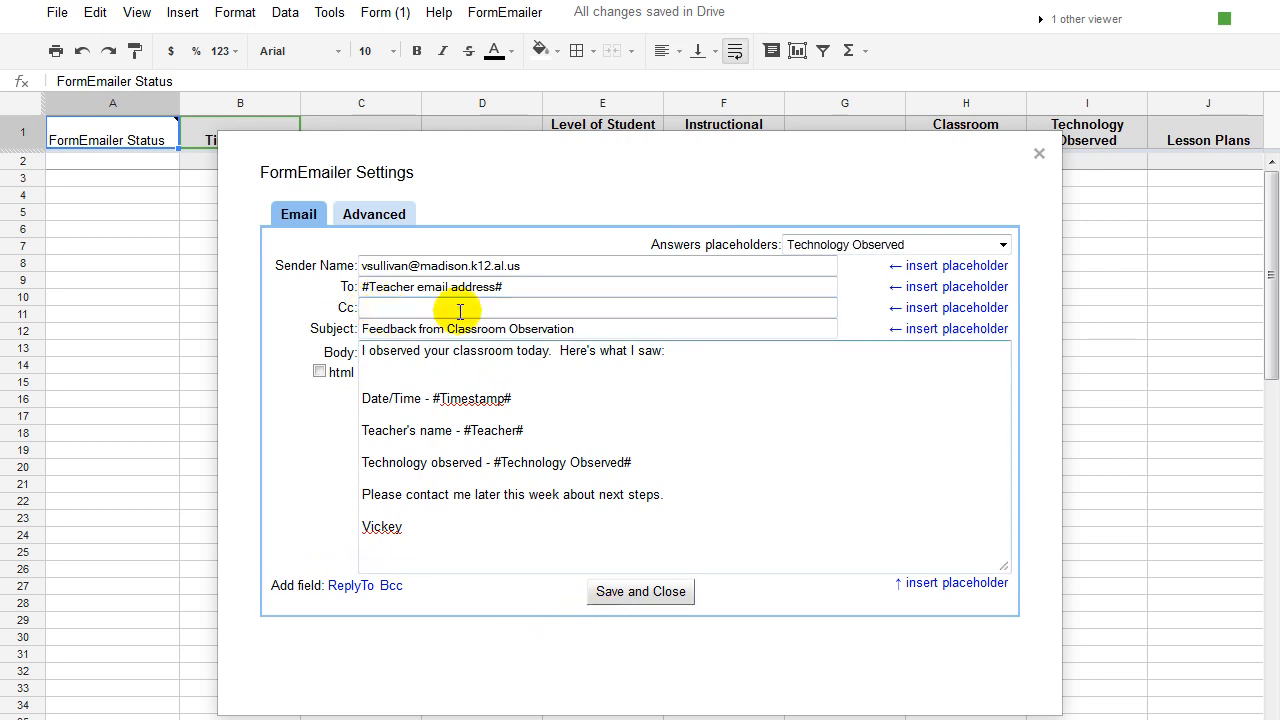
pyautogui.click(641, 592)
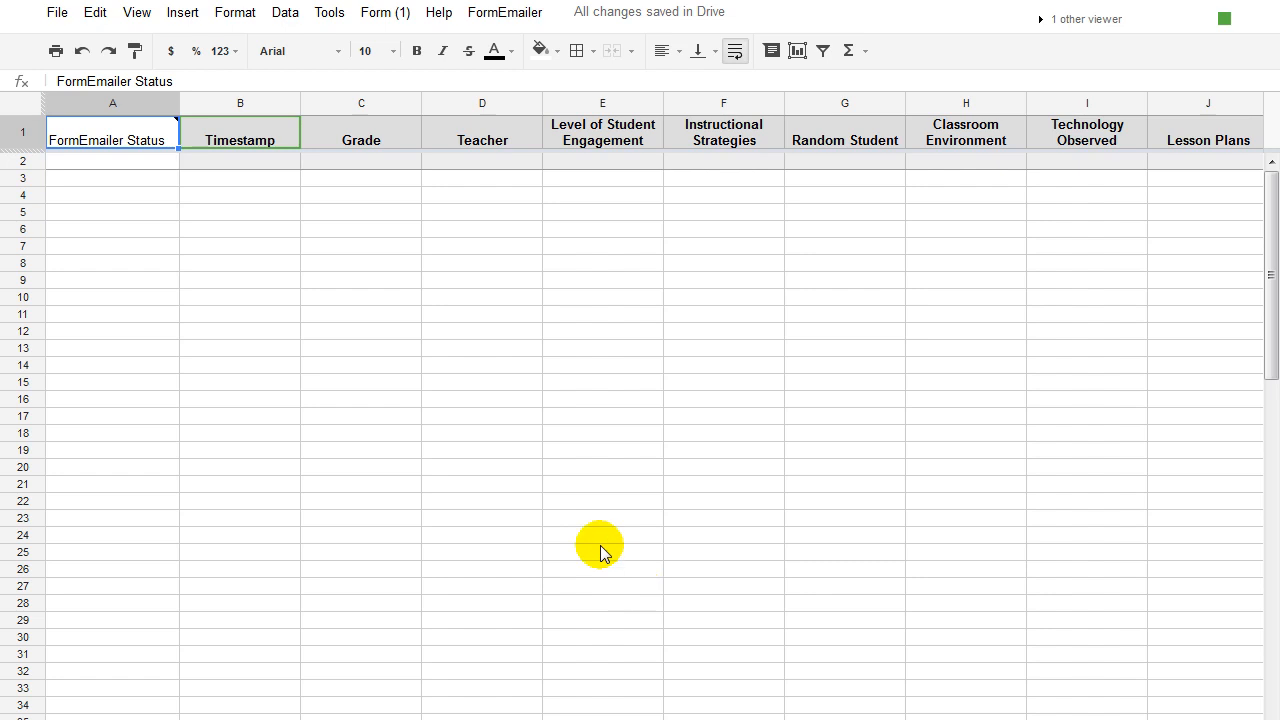
# Open the live walkthrough form from the Form menu, then enter the teacher's name and e-mail address.
pyautogui.click(378, 16)
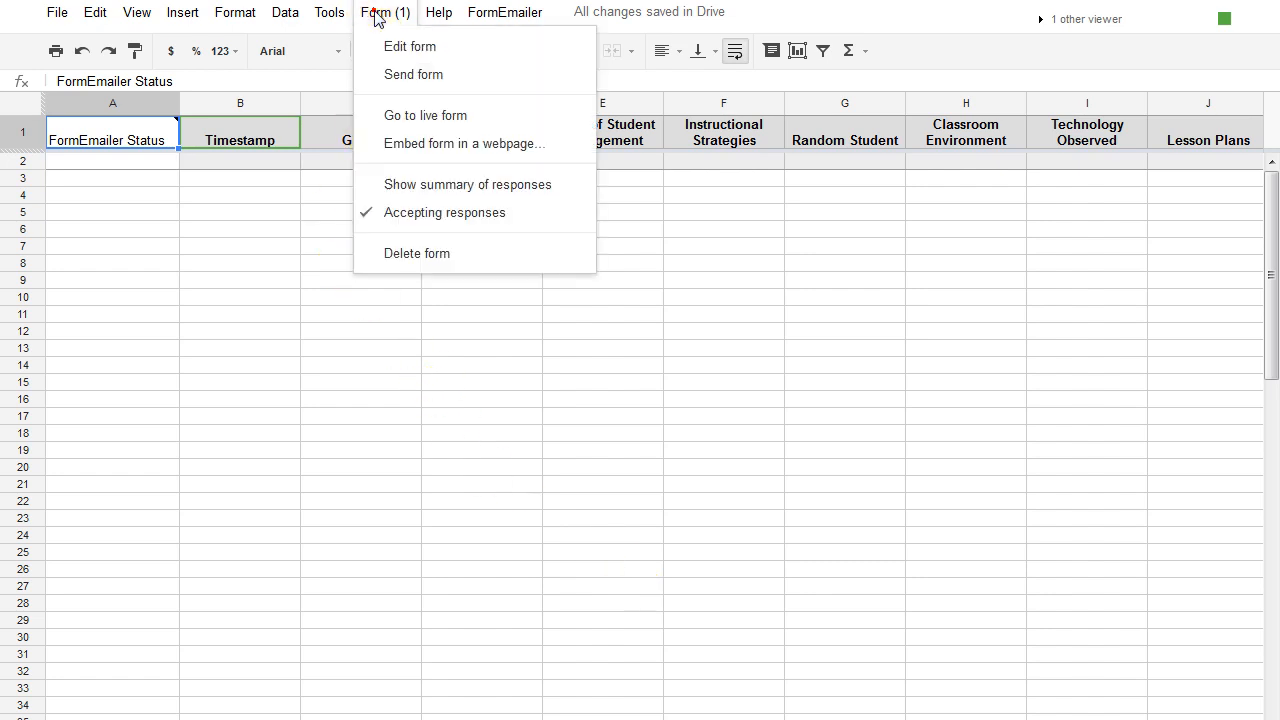
pyautogui.click(425, 118)
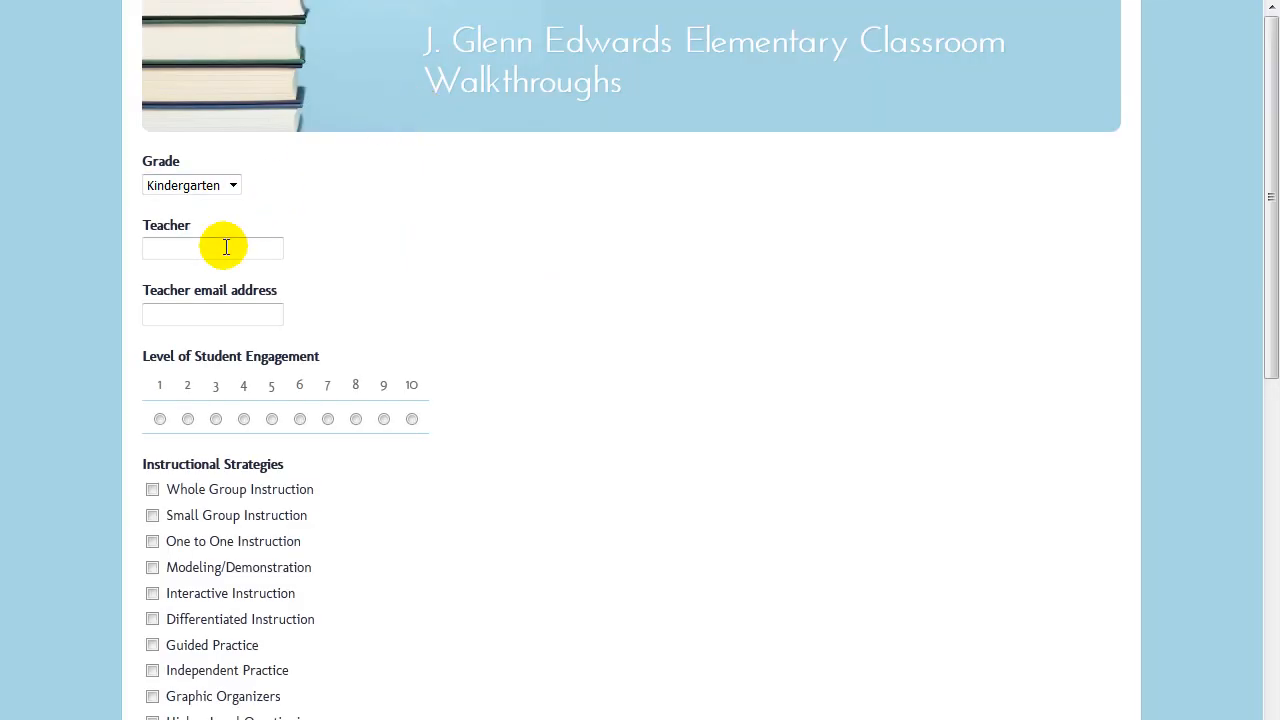
pyautogui.click(168, 249)
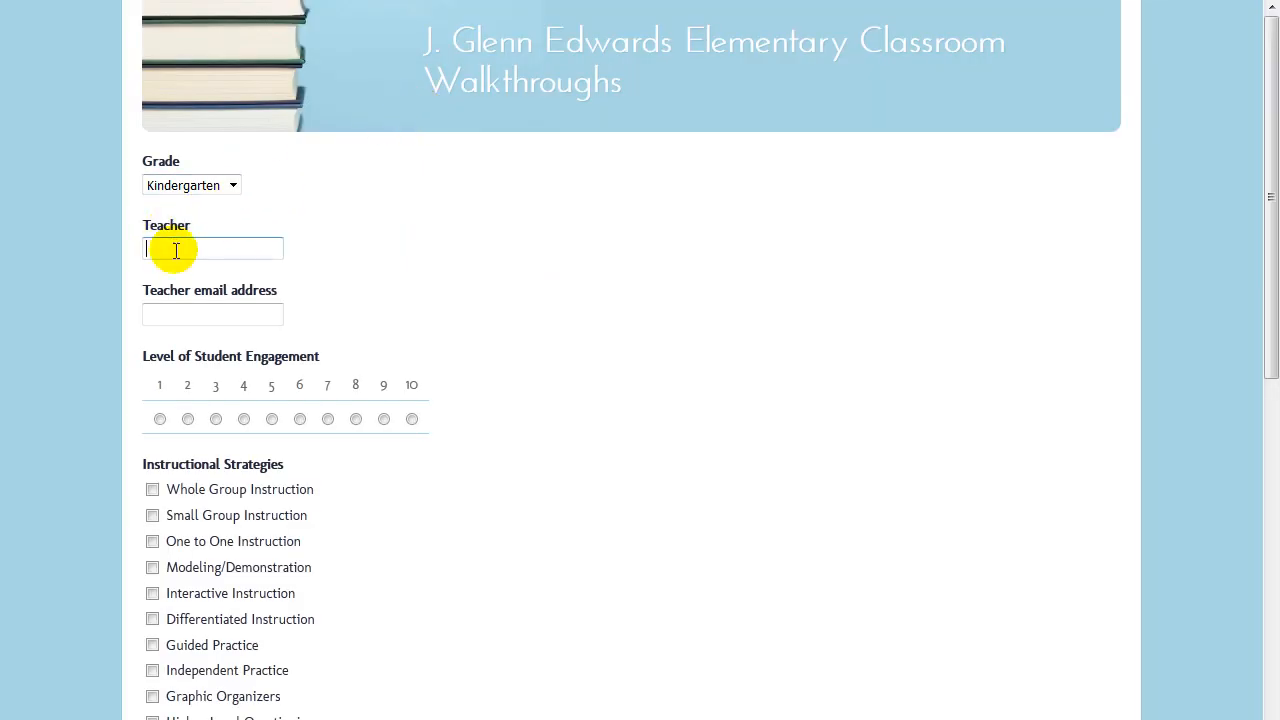
pyautogui.click(170, 314)
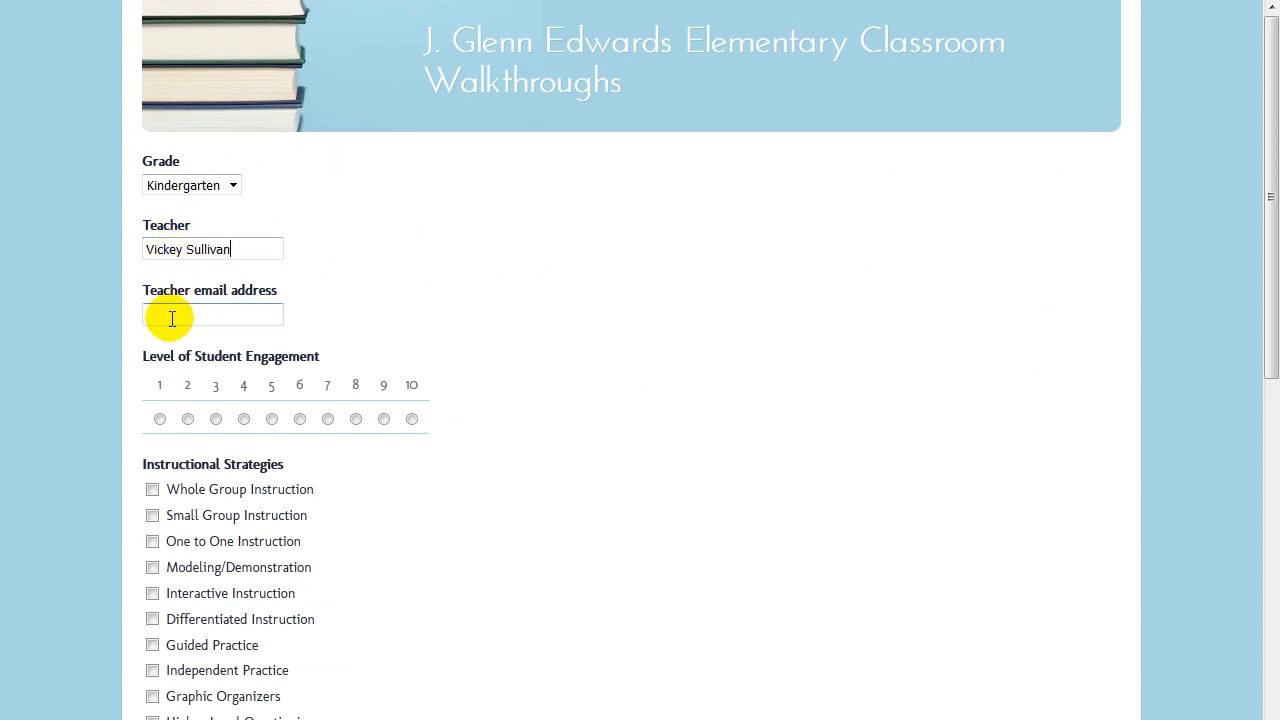
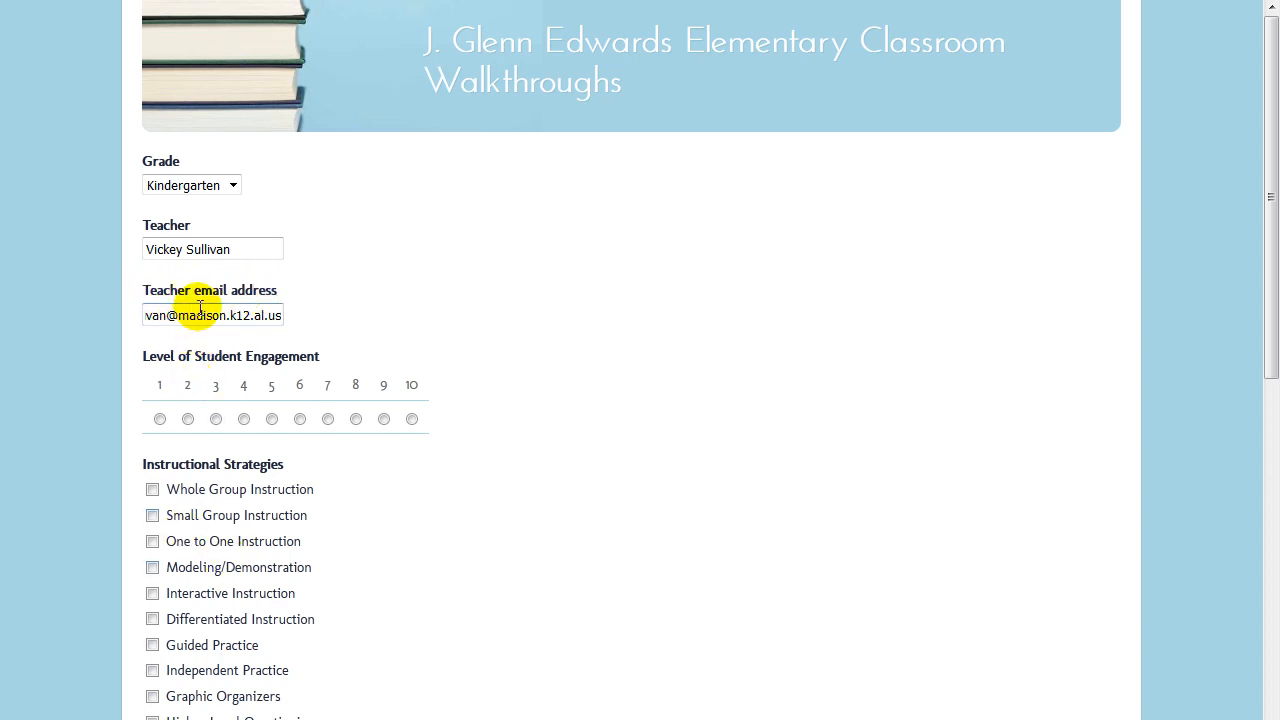
# Rate the Level of Student Engagement as 2.
pyautogui.click(208, 250)
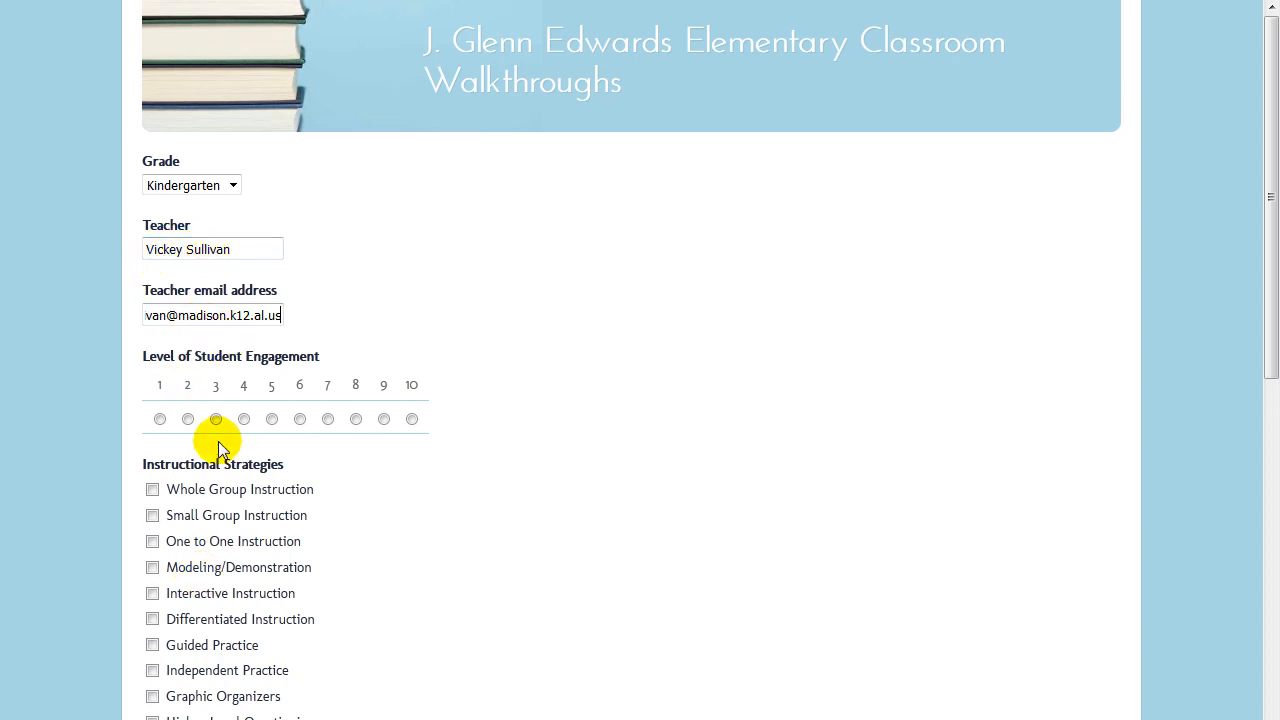
pyautogui.click(187, 419)
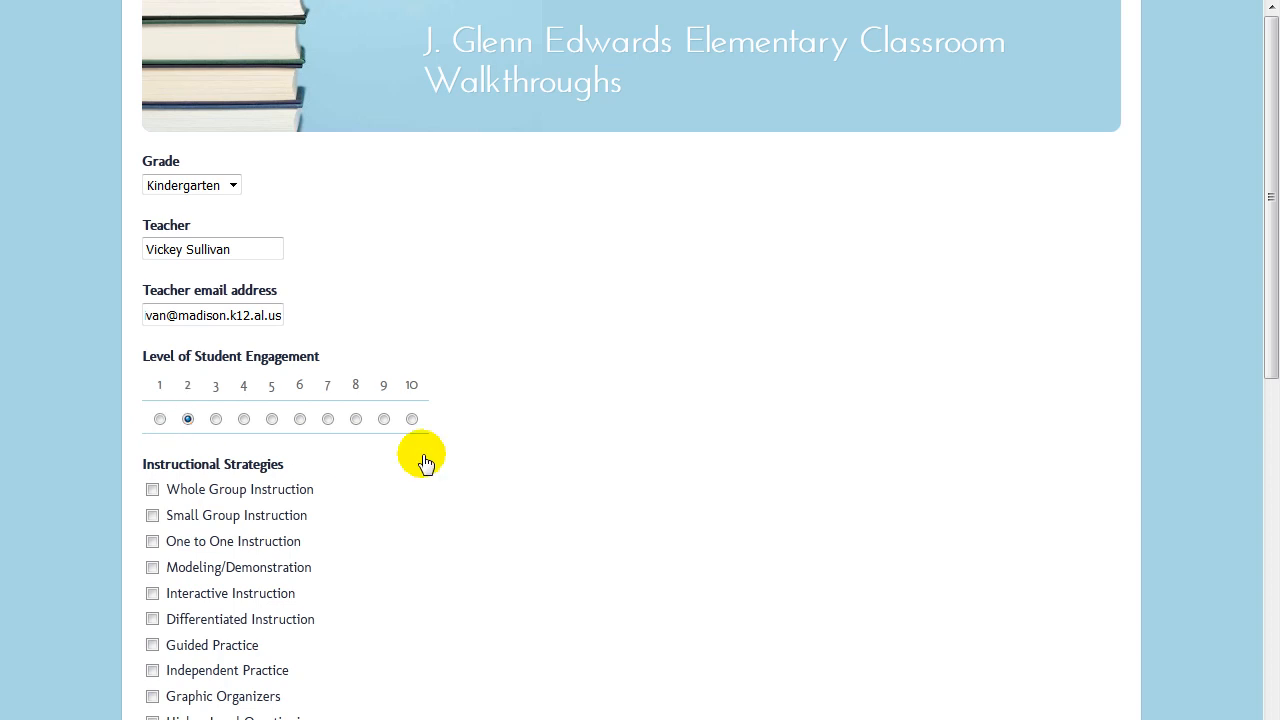
pyautogui.scroll(-3, 494, 522)
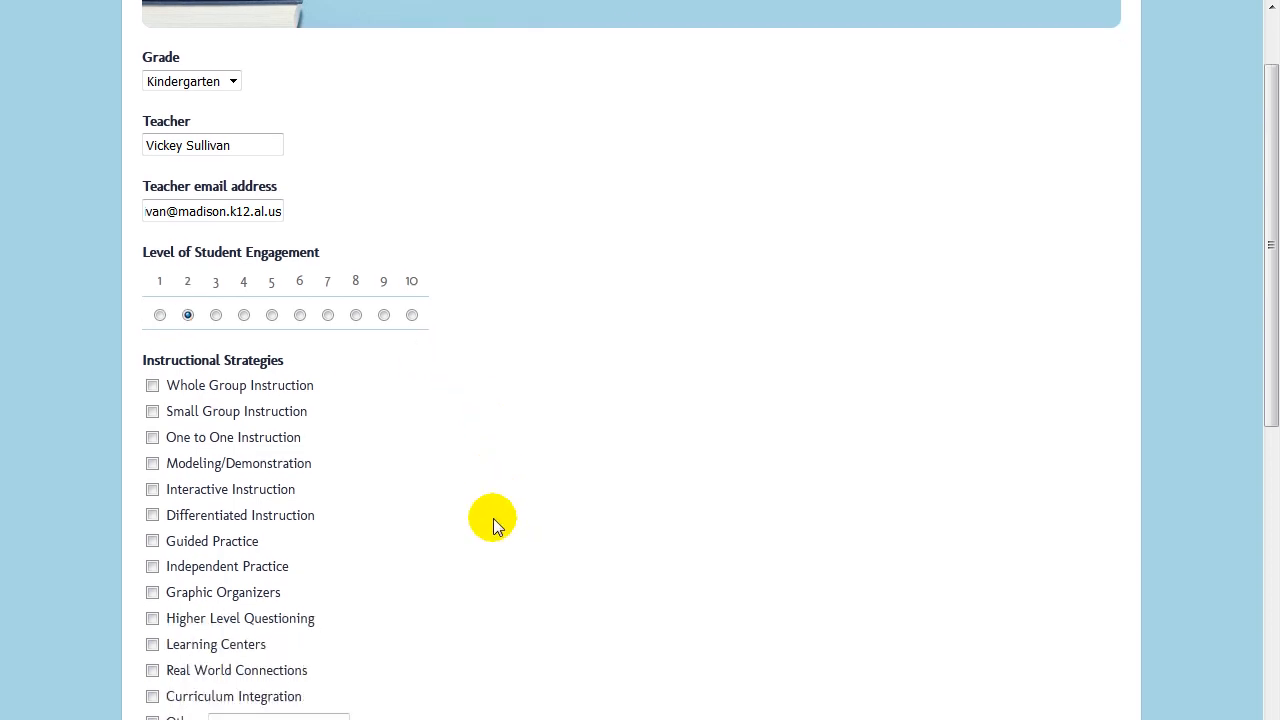
pyautogui.scroll(-4, 490, 522)
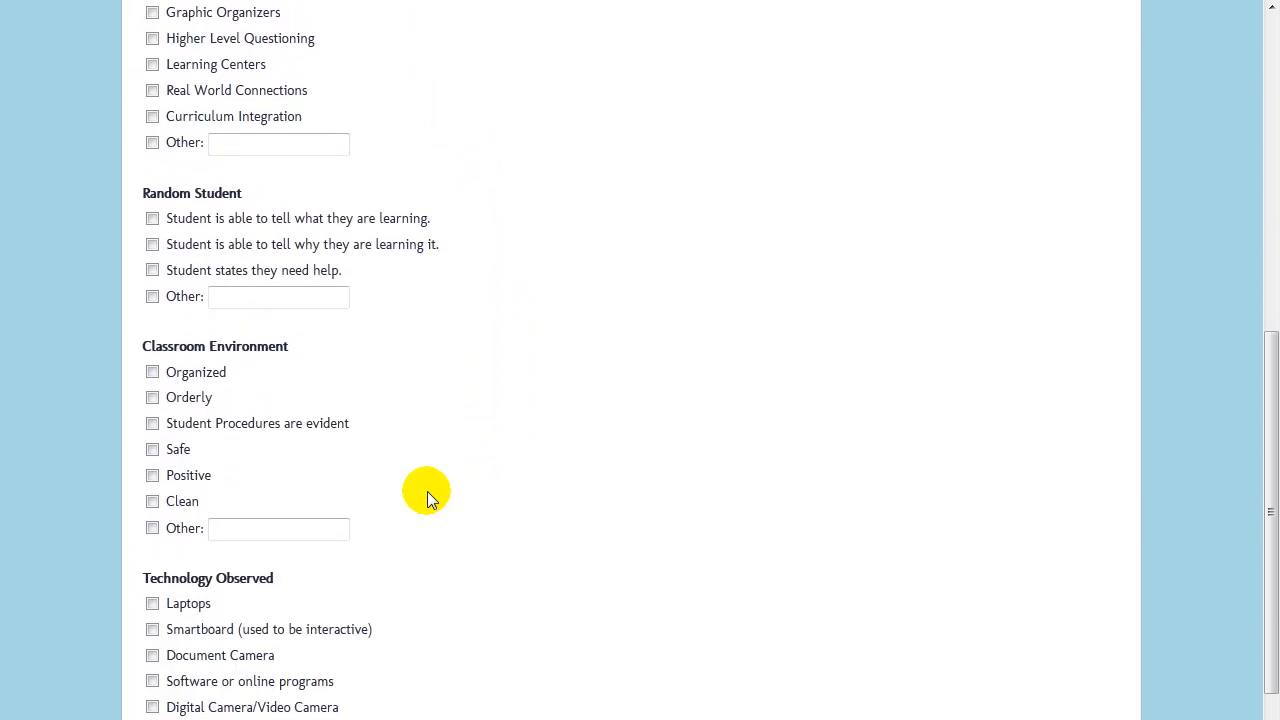
# Tick the first Random Student option, Organized, Laptops, Smartboard and Document Camera.
pyautogui.click(152, 218)
pyautogui.click(152, 372)
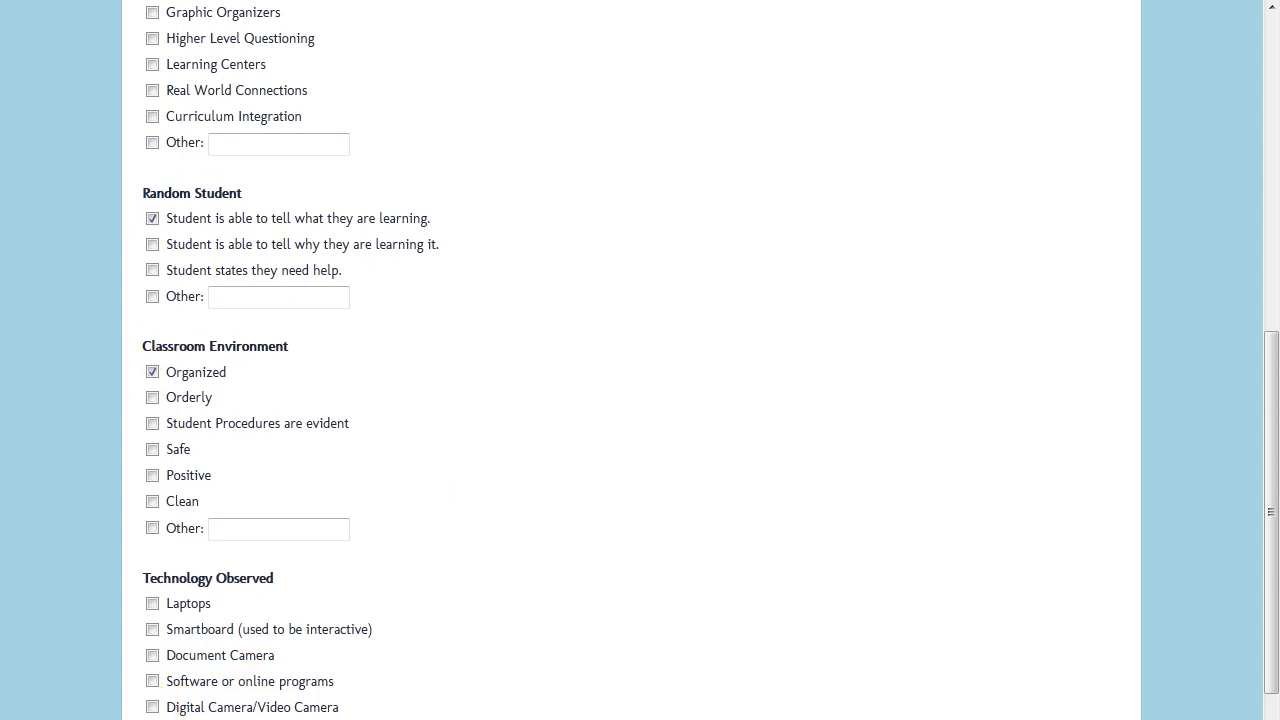
pyautogui.click(152, 604)
pyautogui.click(152, 630)
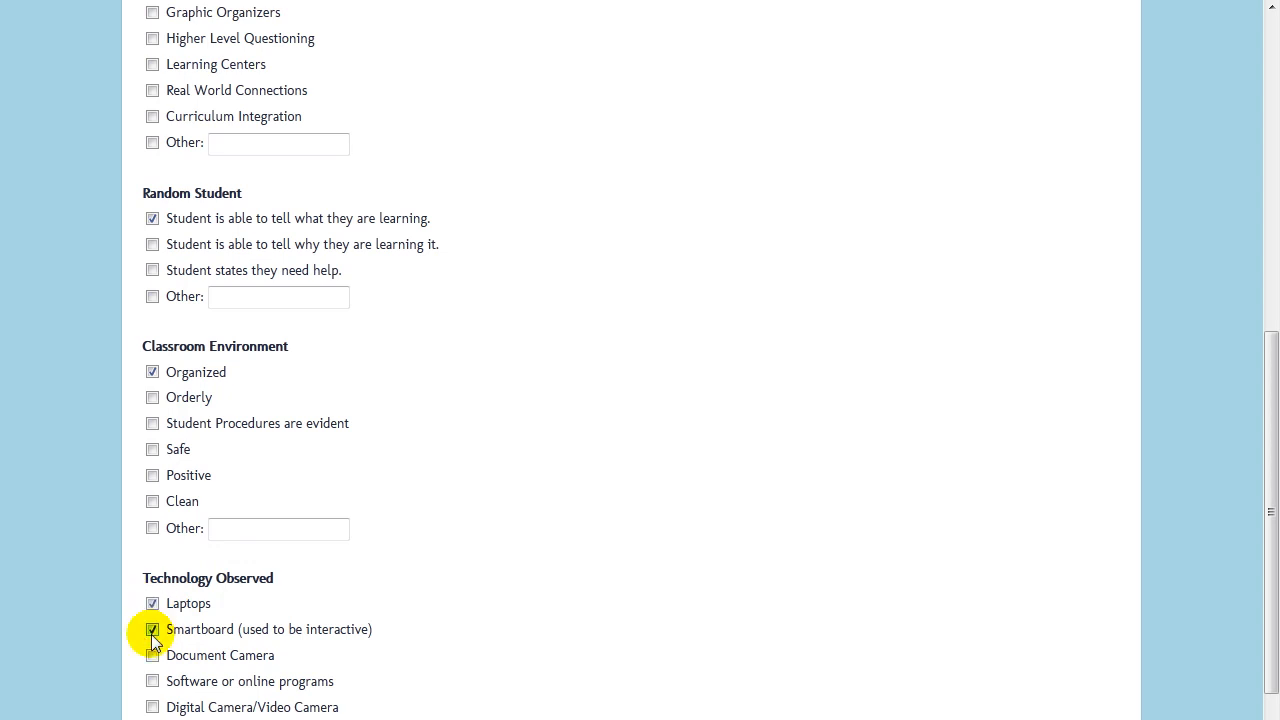
pyautogui.click(152, 655)
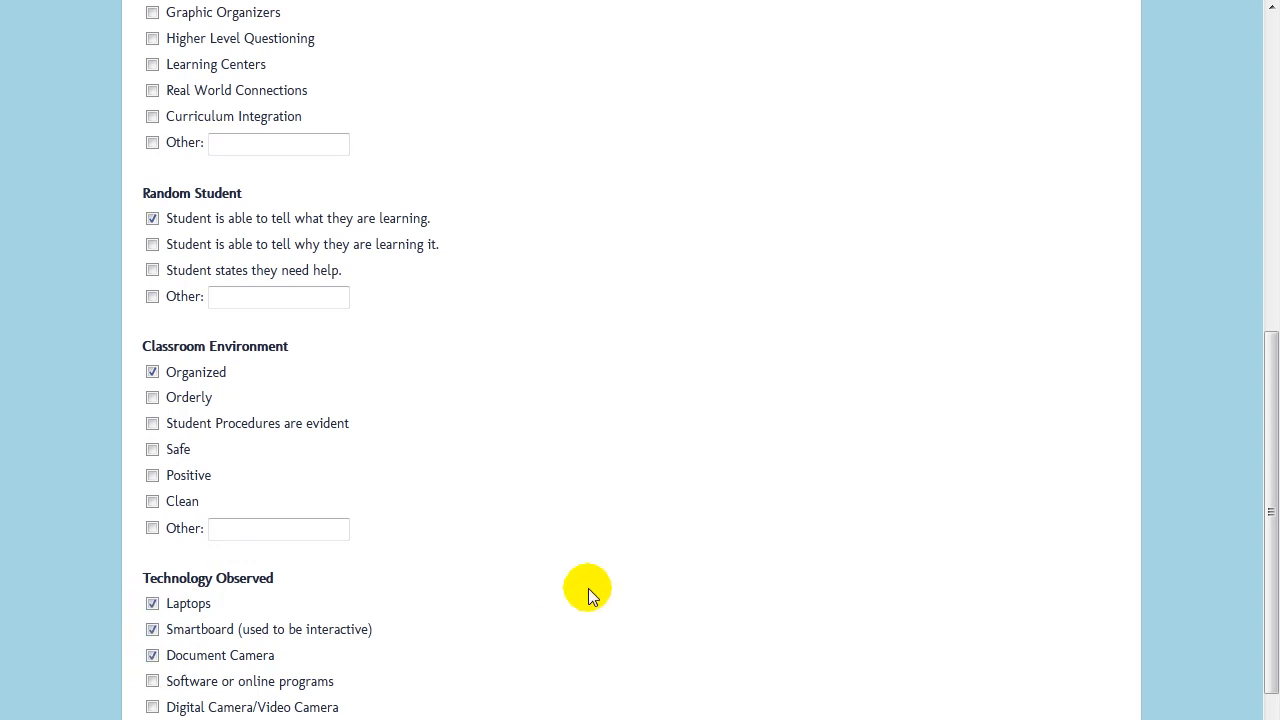
# Mark the lesson plans as Visible and submit the walkthrough response.
pyautogui.scroll(-3, 588, 593)
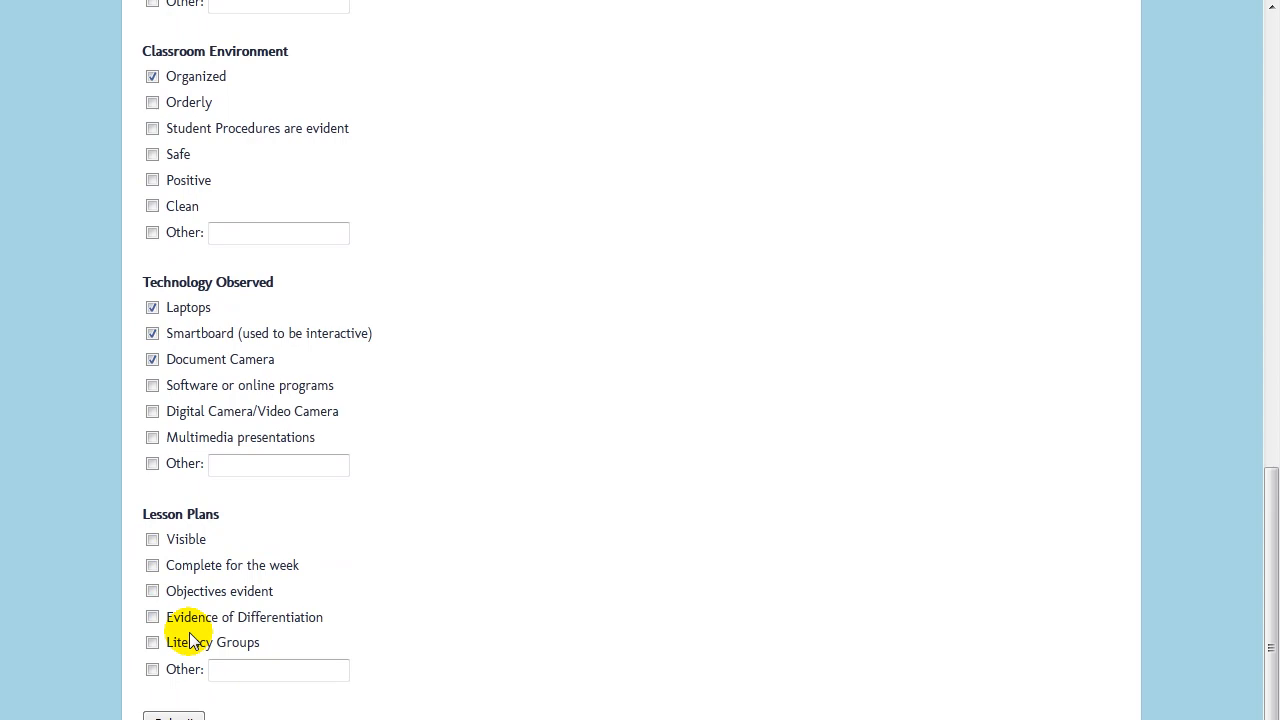
pyautogui.click(152, 539)
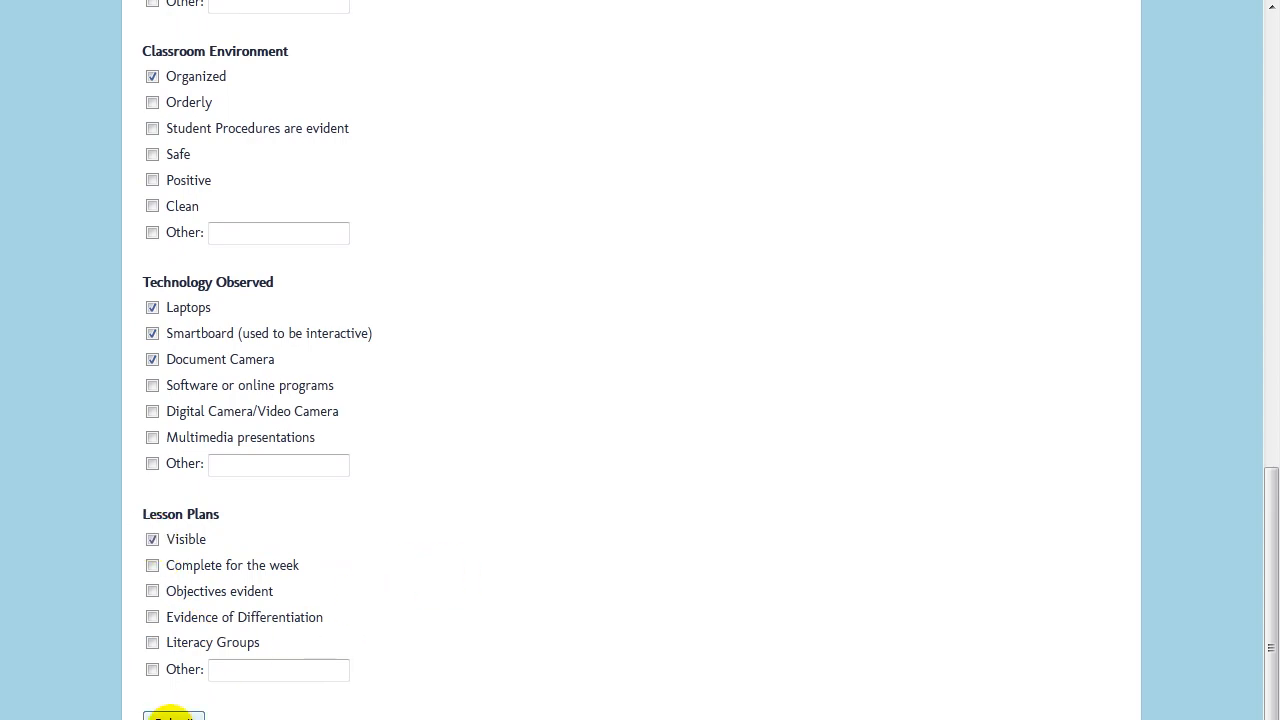
pyautogui.click(168, 717)
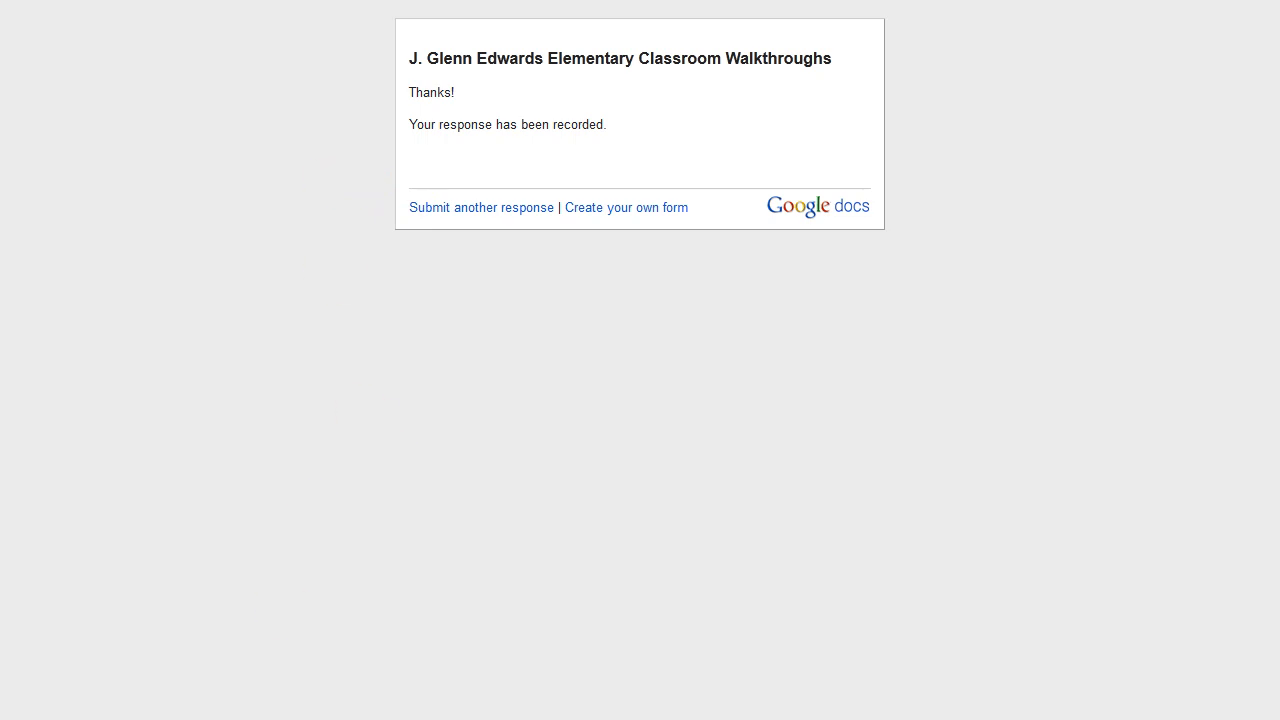
# Check the Outlook inbox, then return to the responses sheet showing the new row 3.
pyautogui.click(168, 705)
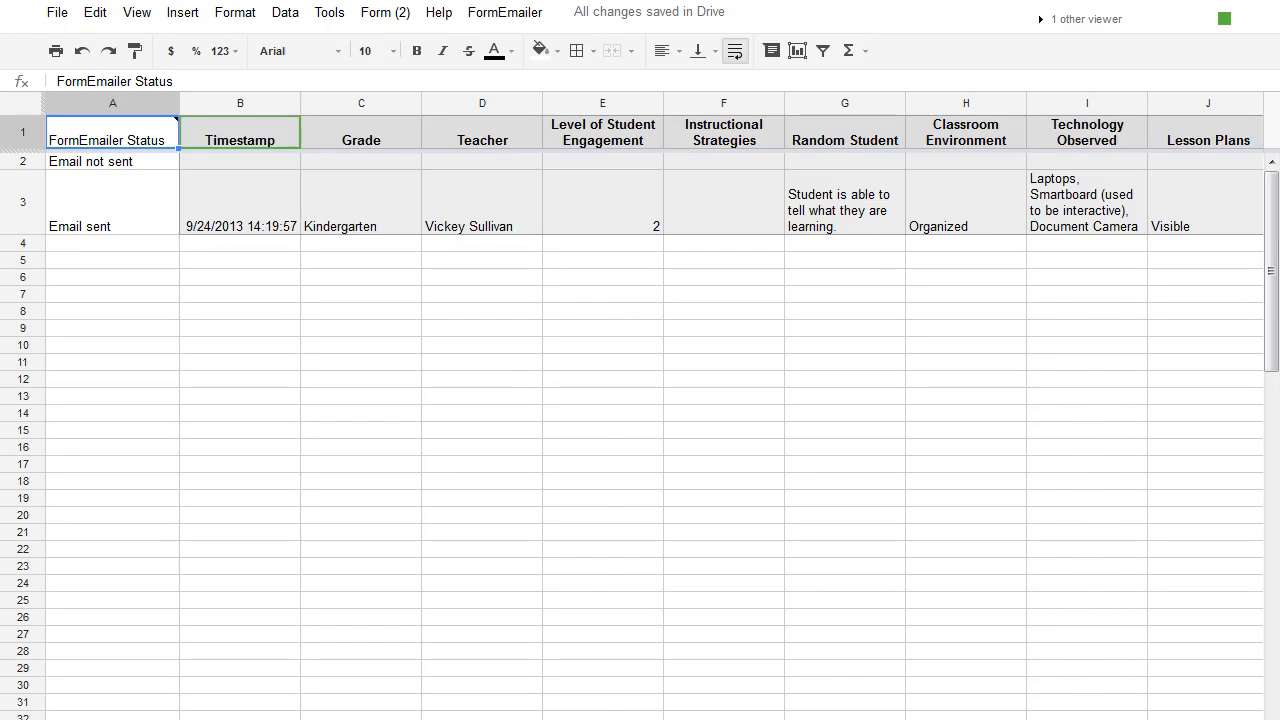
# Run FormEmailer's Process manually on line 3 and acknowledge the success message.
pyautogui.click(482, 13)
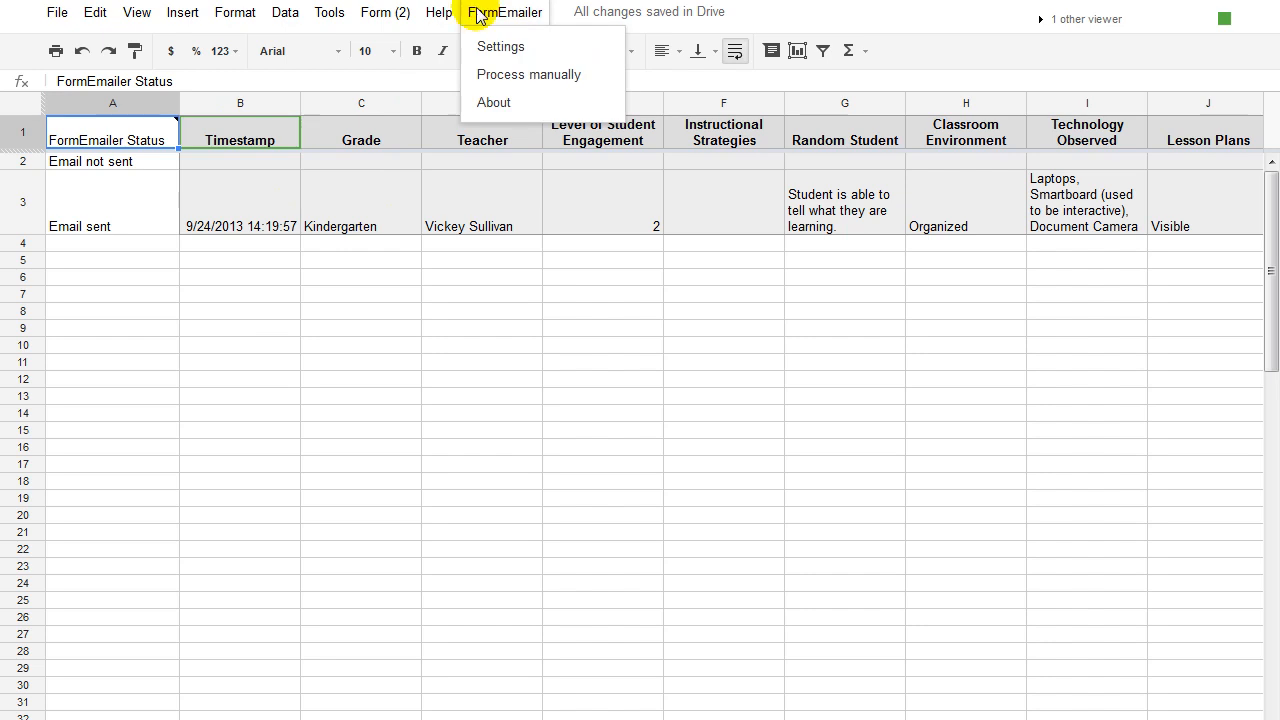
pyautogui.click(503, 77)
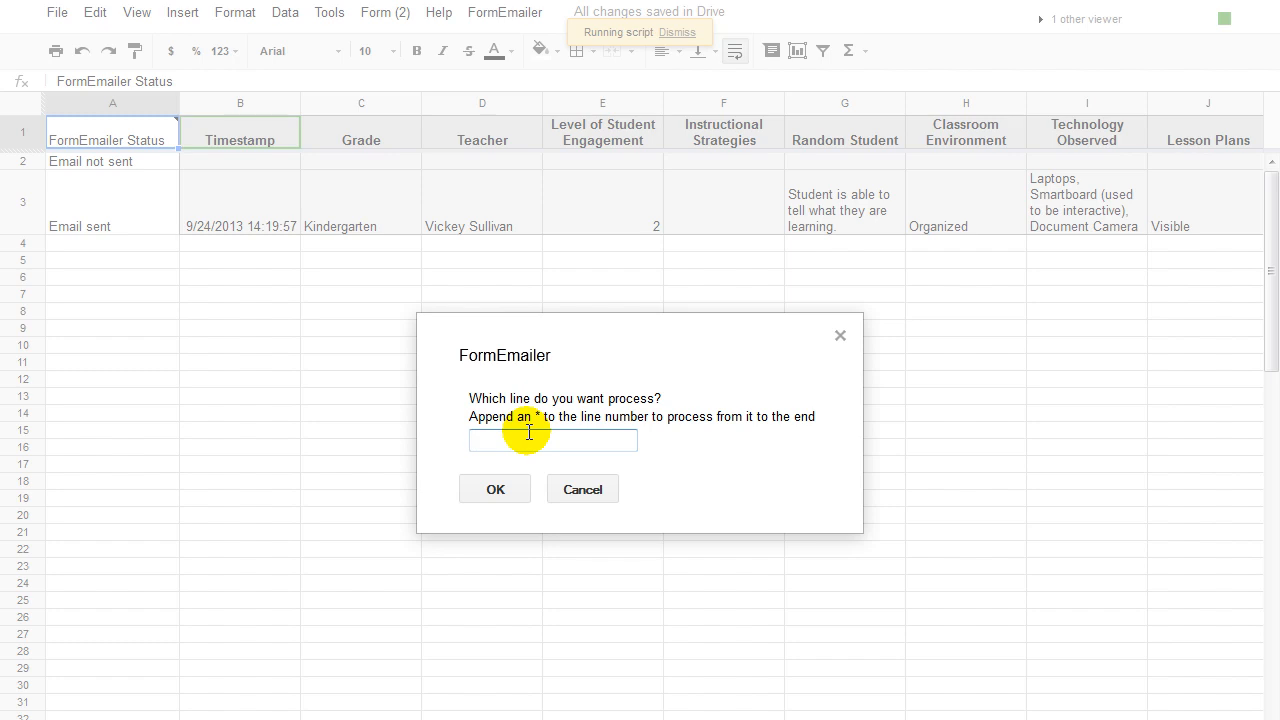
pyautogui.write('3')
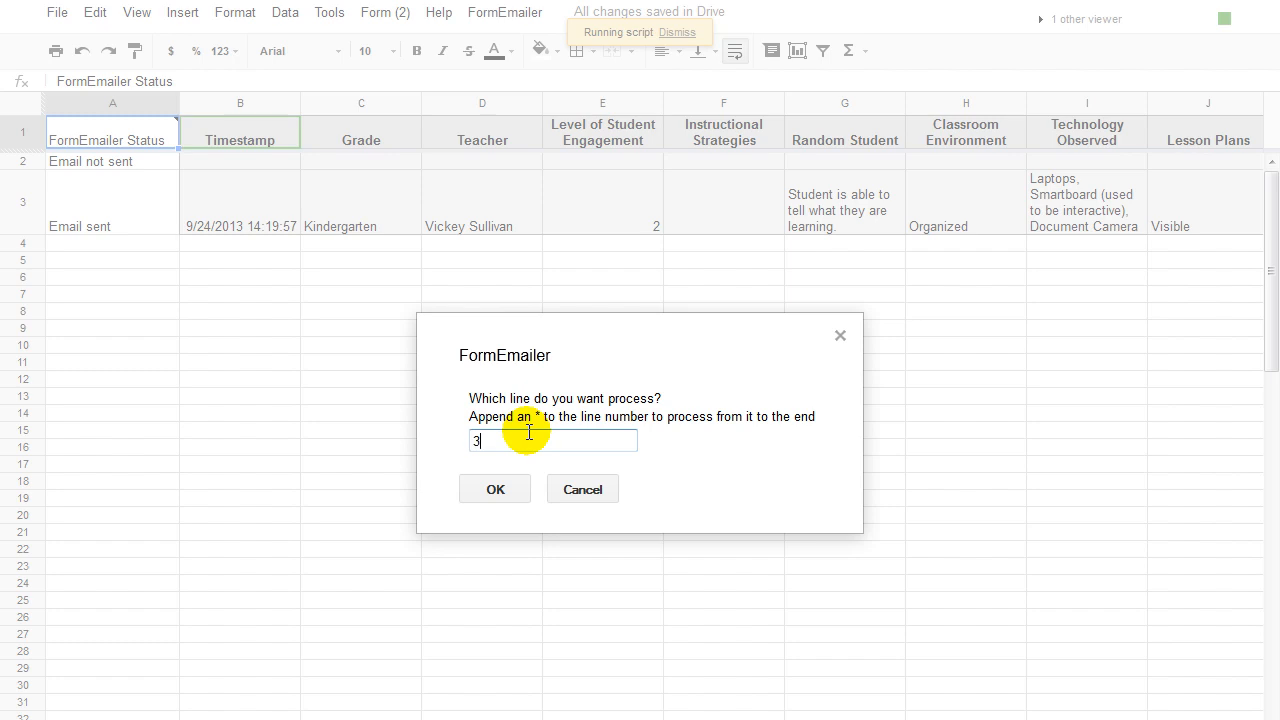
pyautogui.click(490, 489)
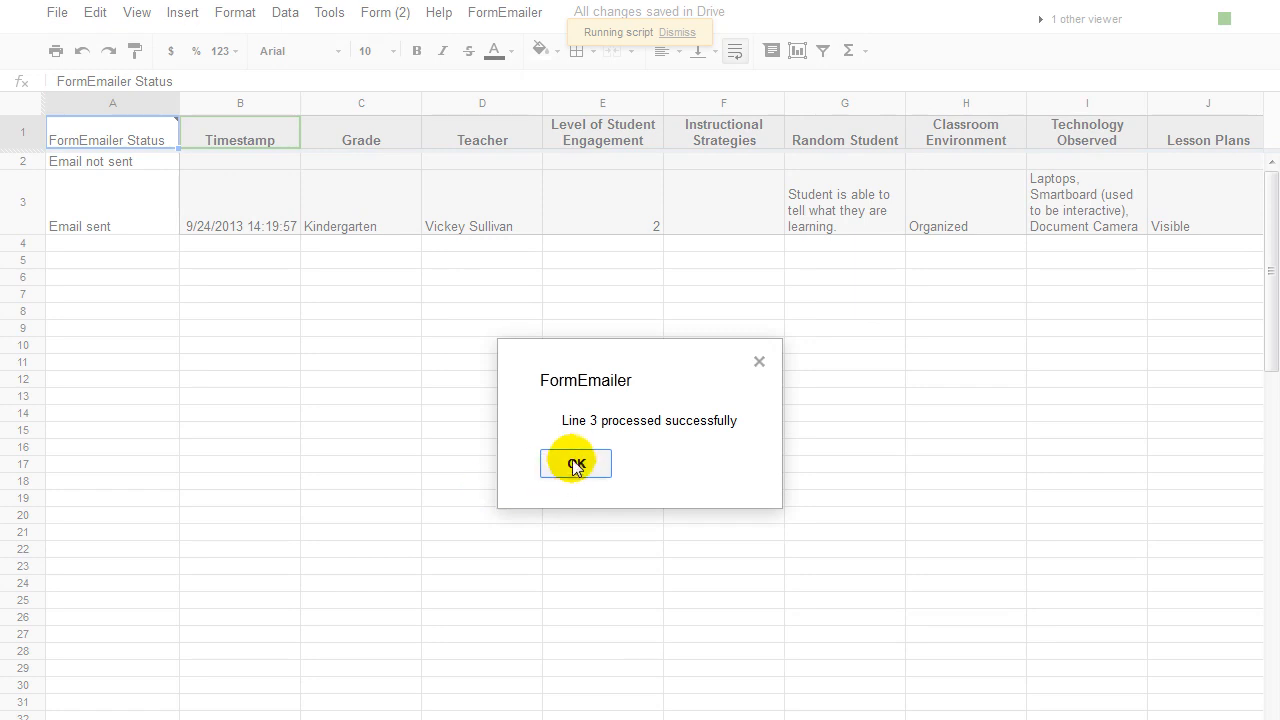
pyautogui.click(575, 465)
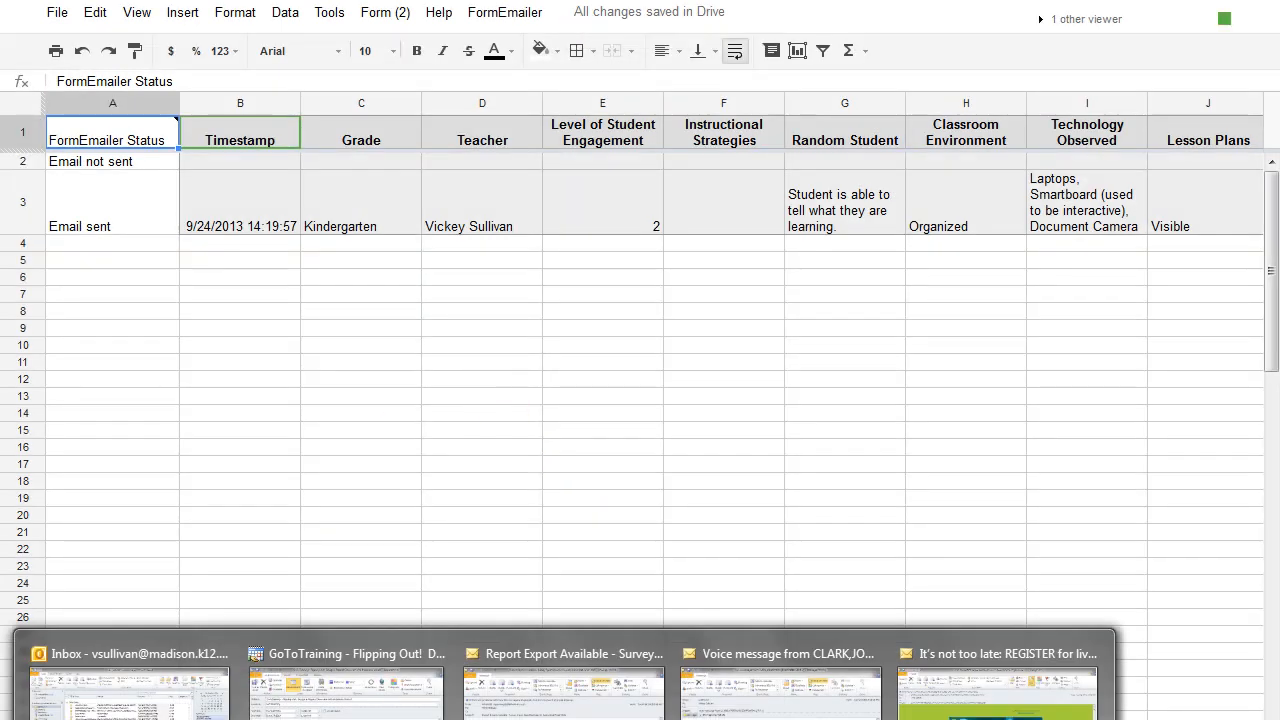
pyautogui.click(130, 685)
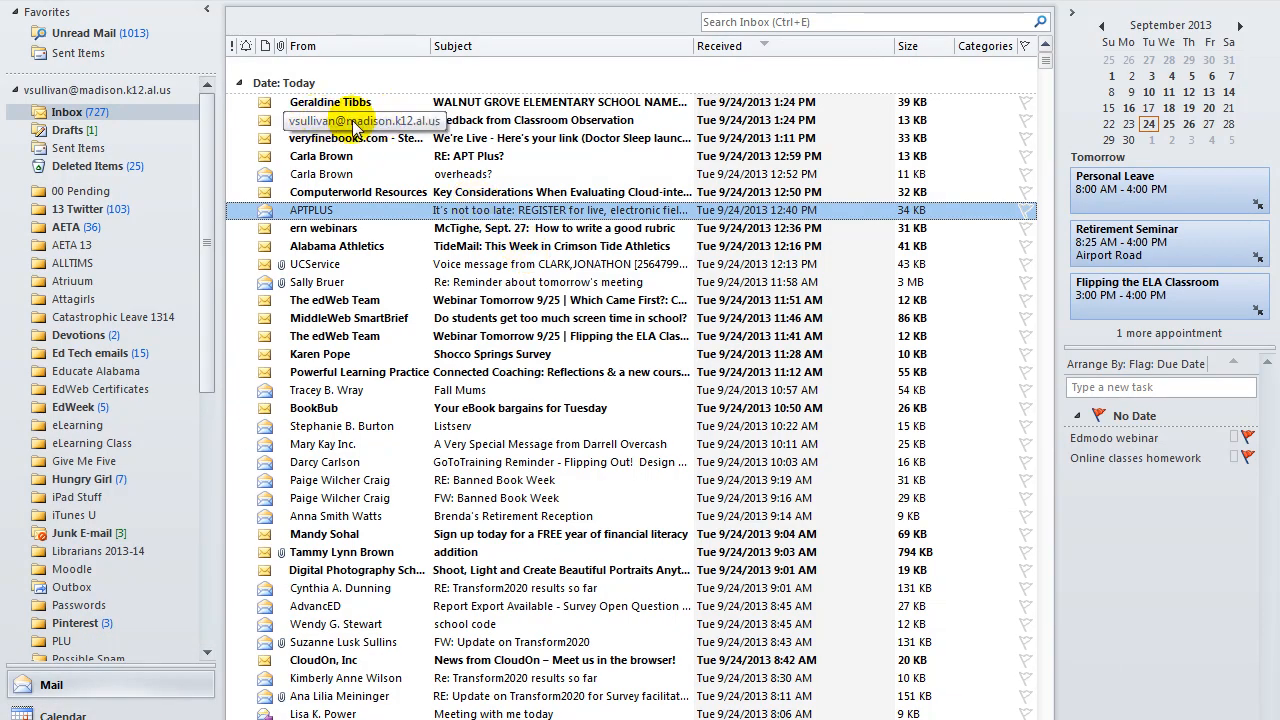
# Open the 'Feedback from Classroom Observation' email dated 9/24/2013 14:19:57 in Outlook.
pyautogui.doubleClick(600, 120)
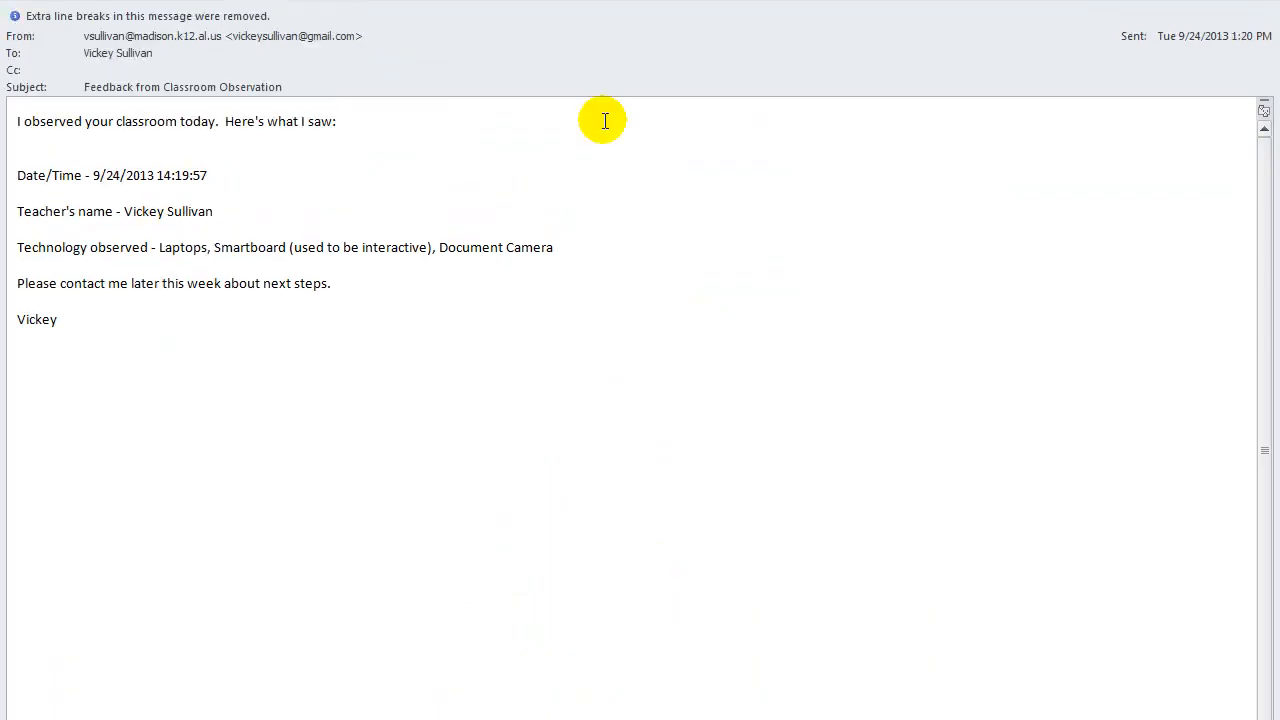